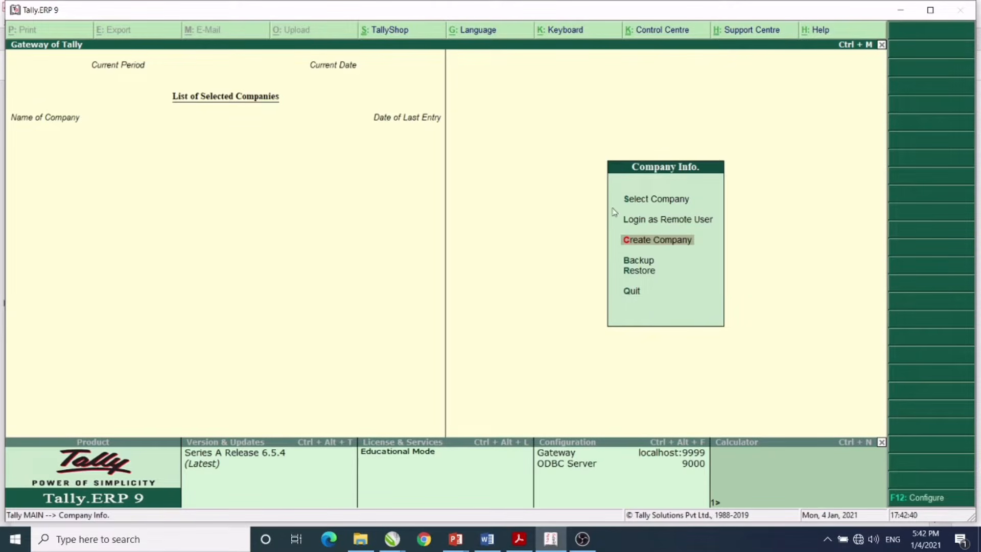
- Start a new company named Bitwise Trading Company, keep the same mailing name, and enter its street address
key(Return)
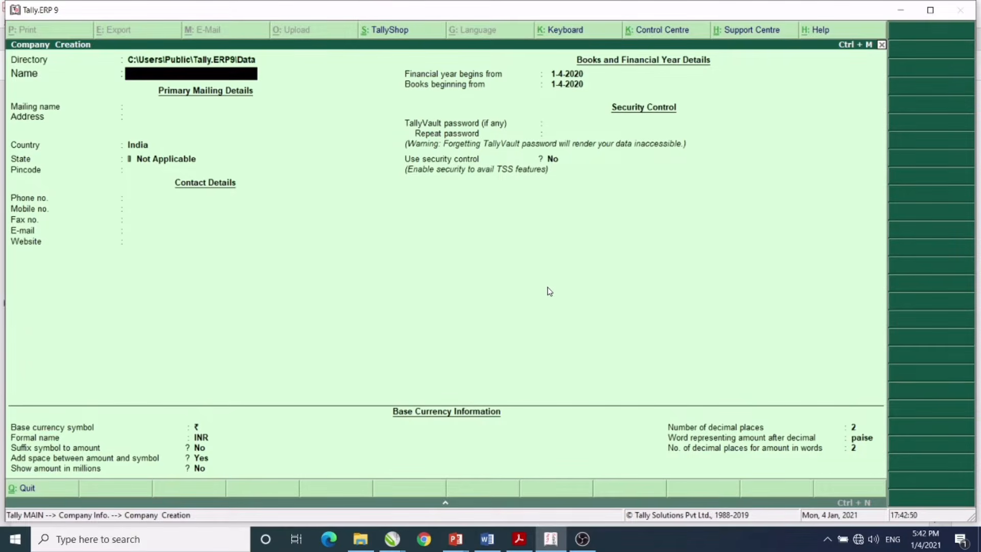
text(Bitwise Tradin)
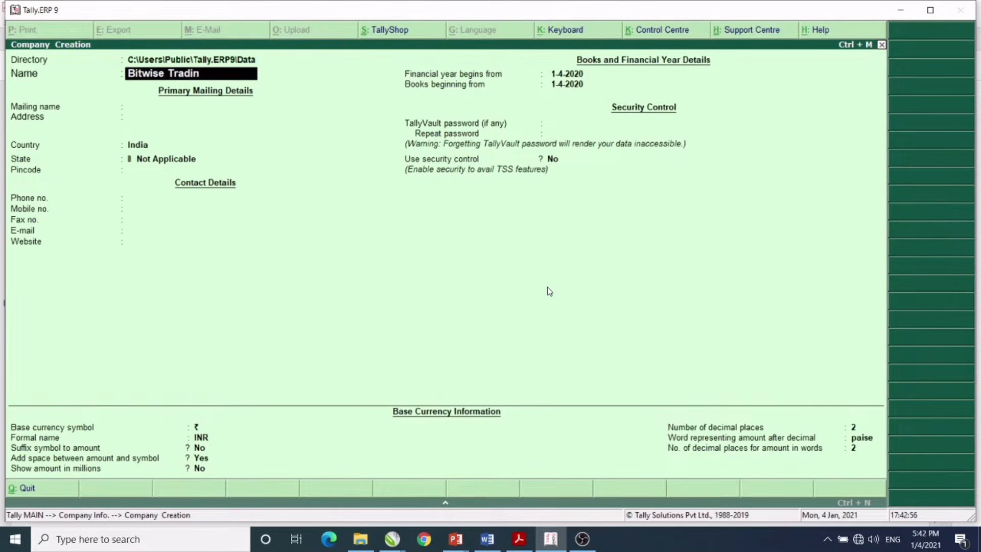
text(gcompany)
key(Return)
key(Return)
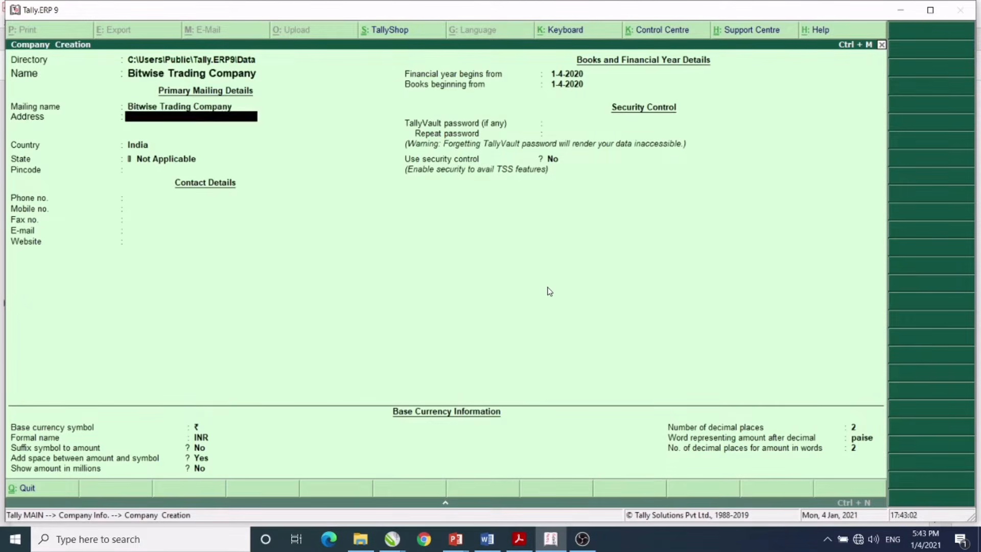
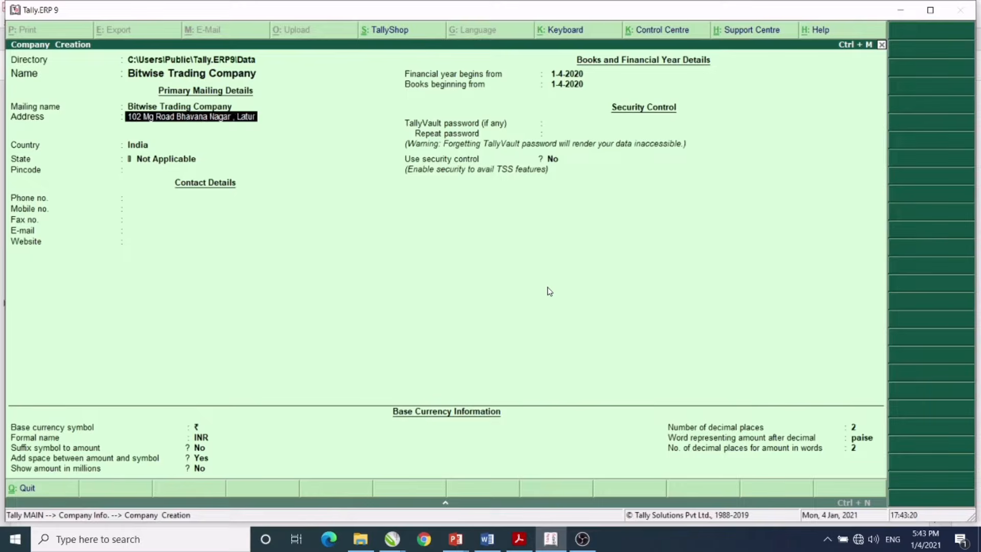
key(Return)
key(Return)
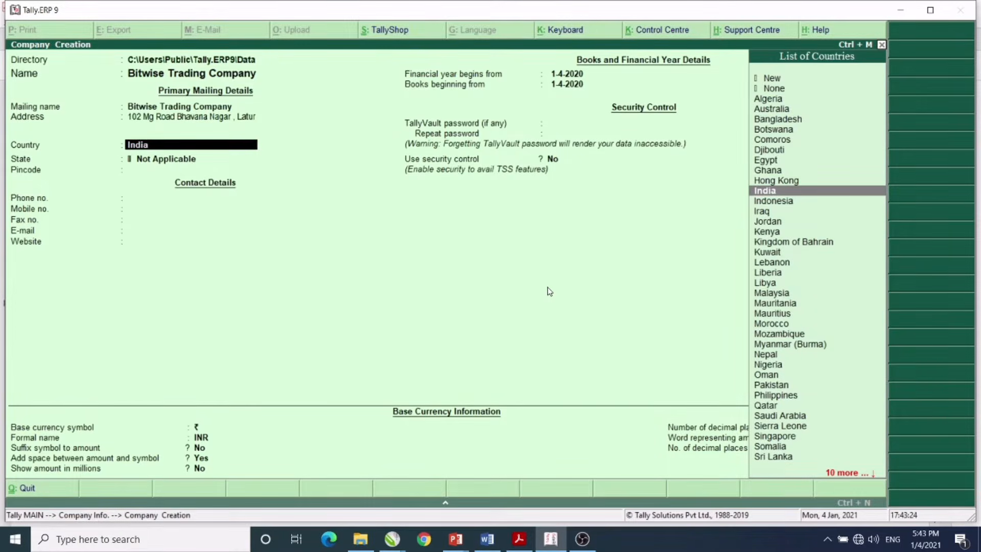
- Keep India as the country, choose Maharashtra as the state, and fill in the pincode
key(Return)
text(M)
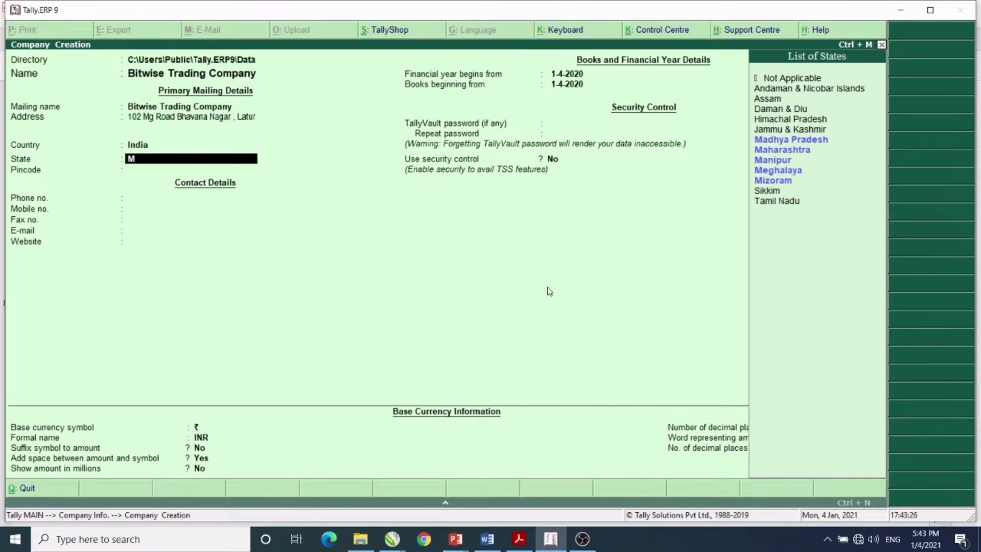
key(Down)
key(Down)
key(Return)
key(Return)
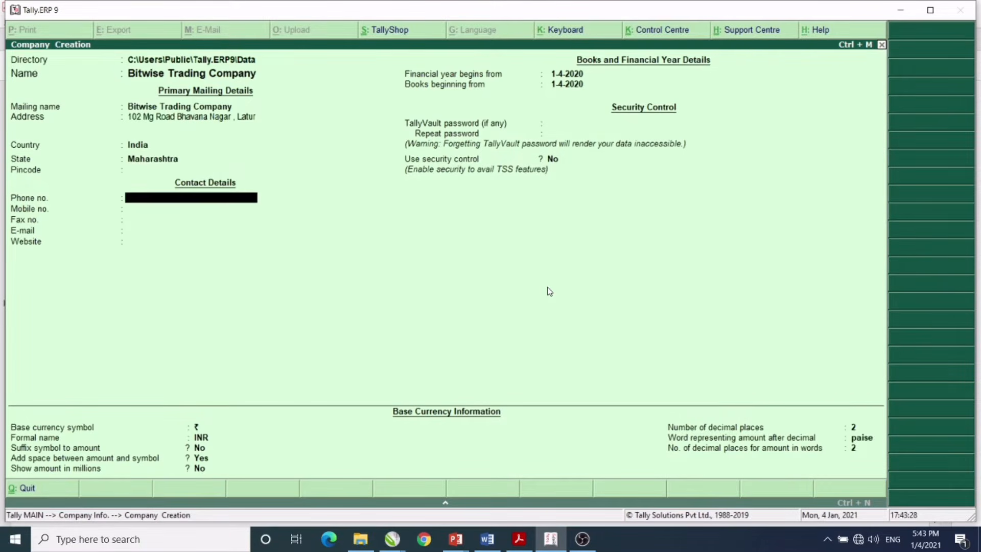
key(Up)
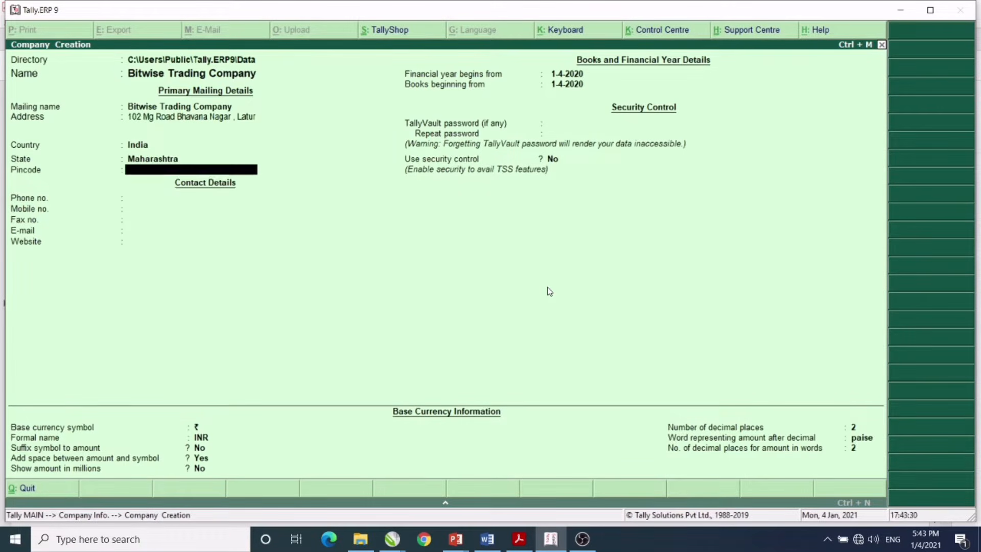
text(413512)
key(Return)
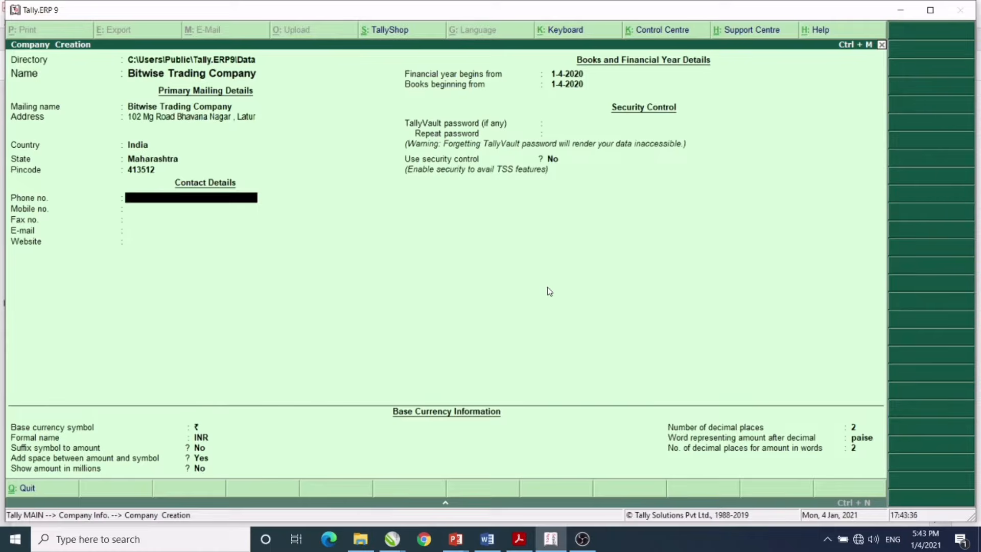
- Enter the company's e-mail address, pass the remaining fields, and accept to save the company
key(Return)
key(Return)
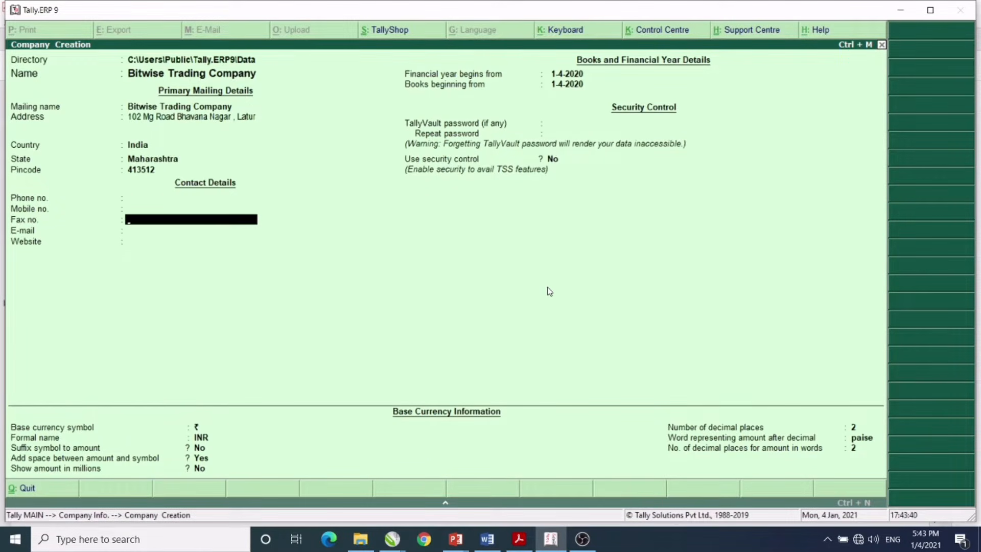
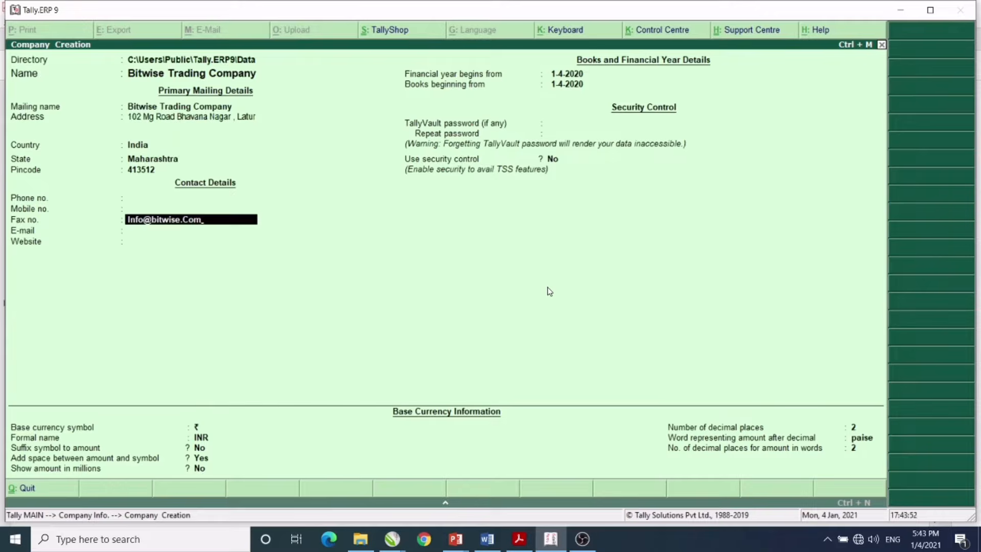
key(Return)
key(Return)
key(Return)
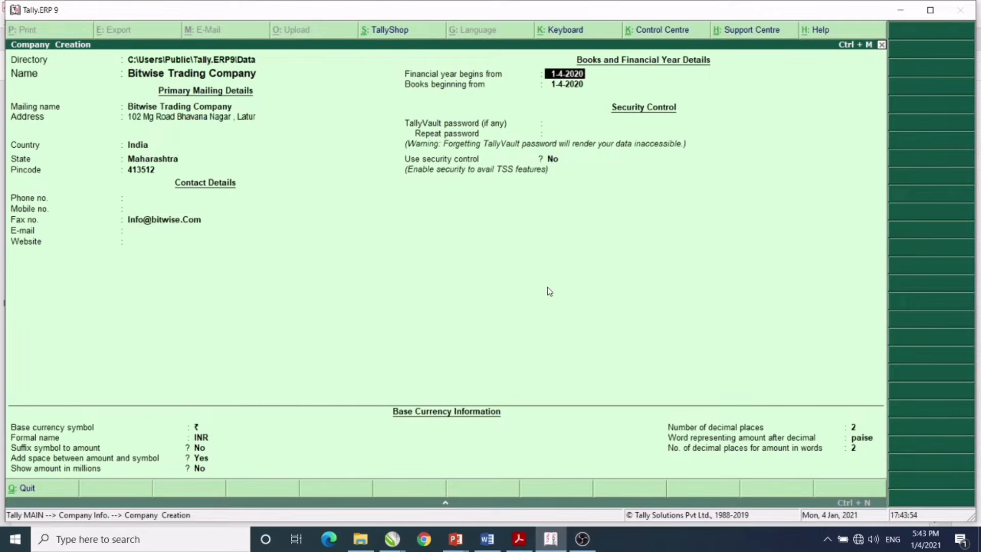
key(Return)
key(Return)
key(Return)
key(Return)
key(Return)
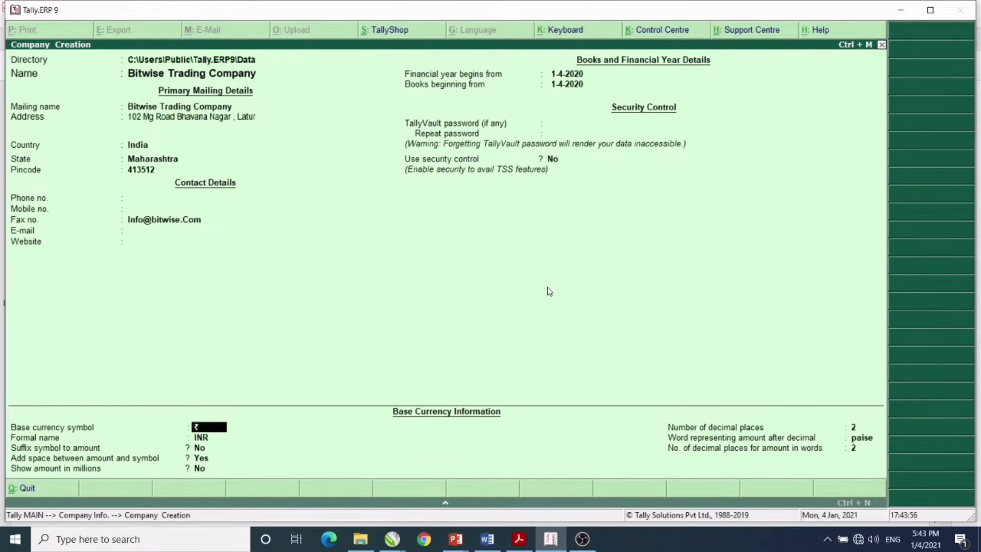
key(Return)
key(Return)
key(Return)
key(Return)
key(Return)
key(Return)
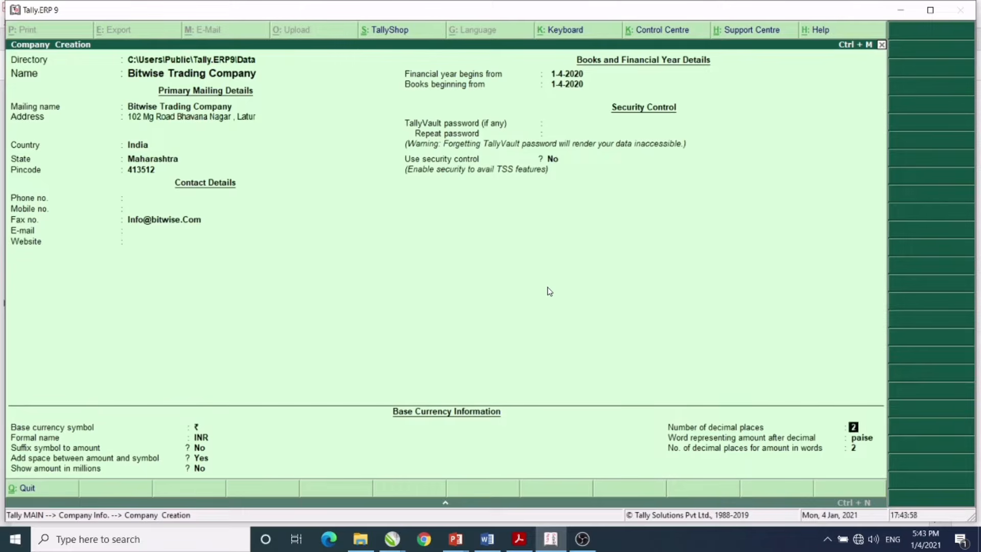
key(Return)
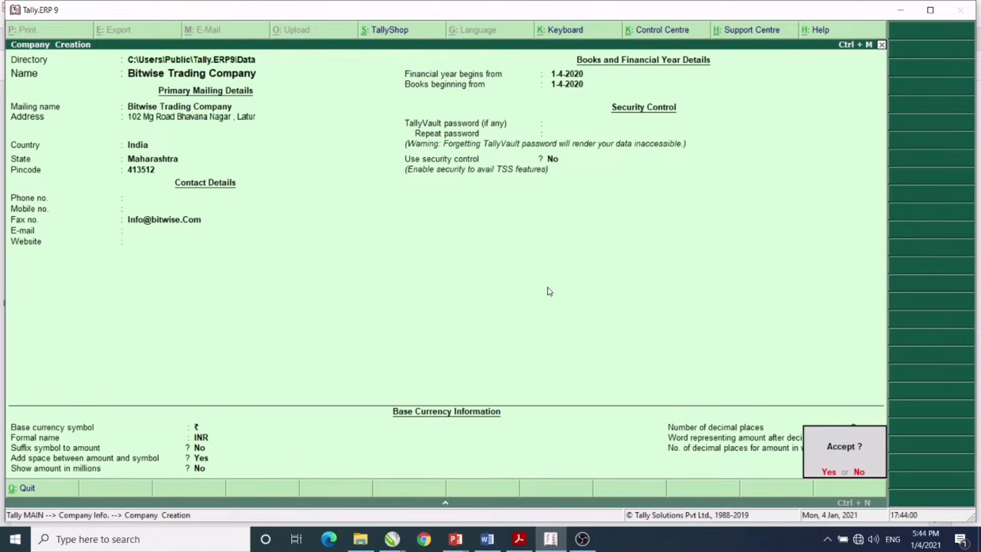
key(Return)
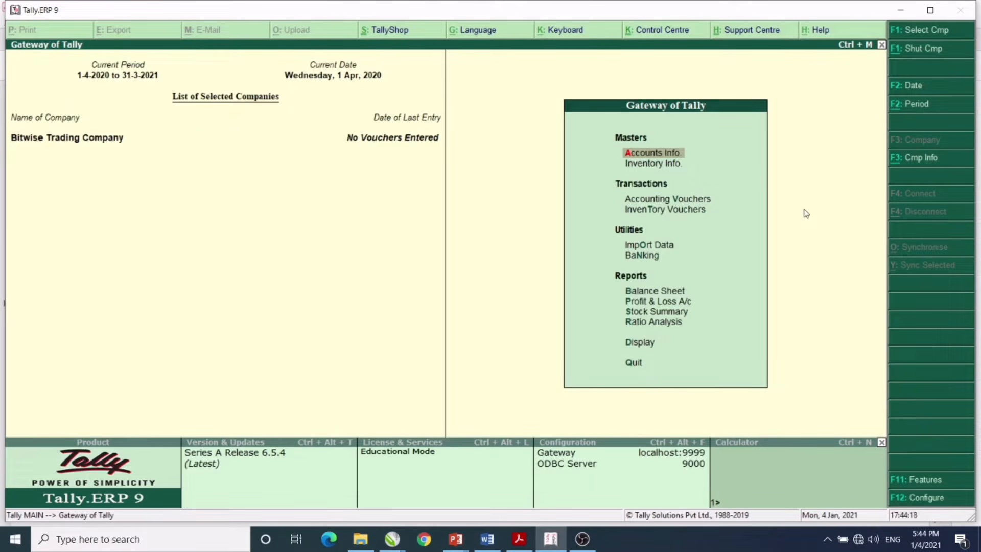
click(526, 543)
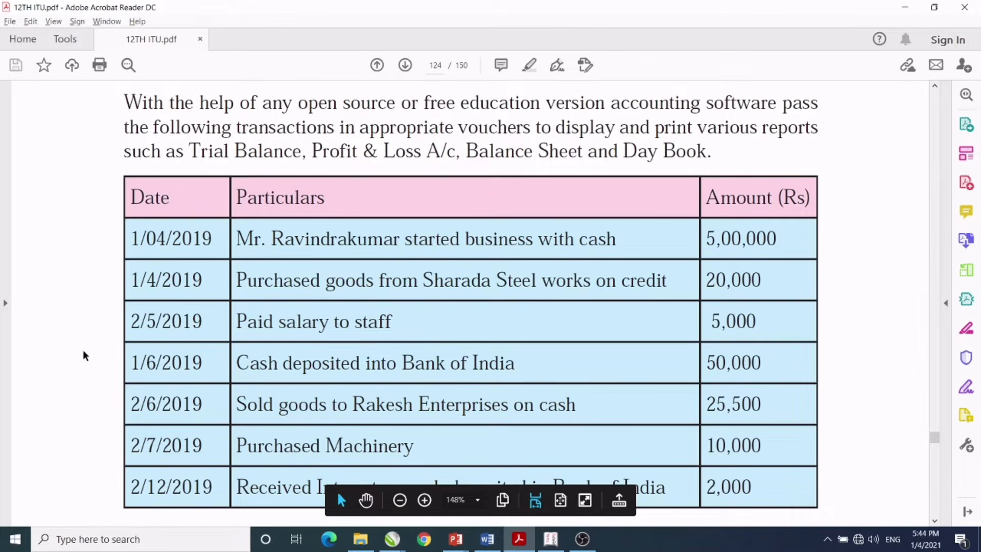
scroll(83, 351, down, 1)
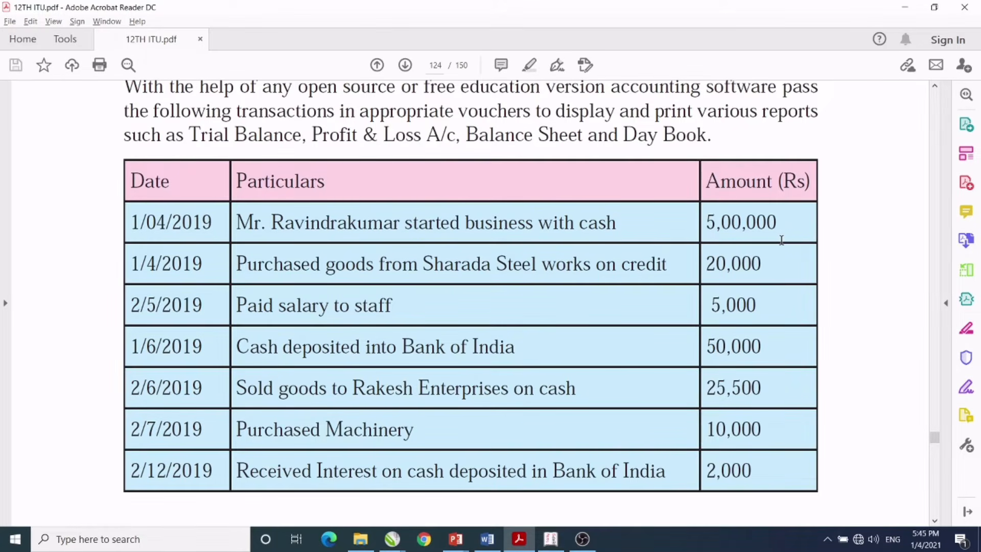
click(559, 543)
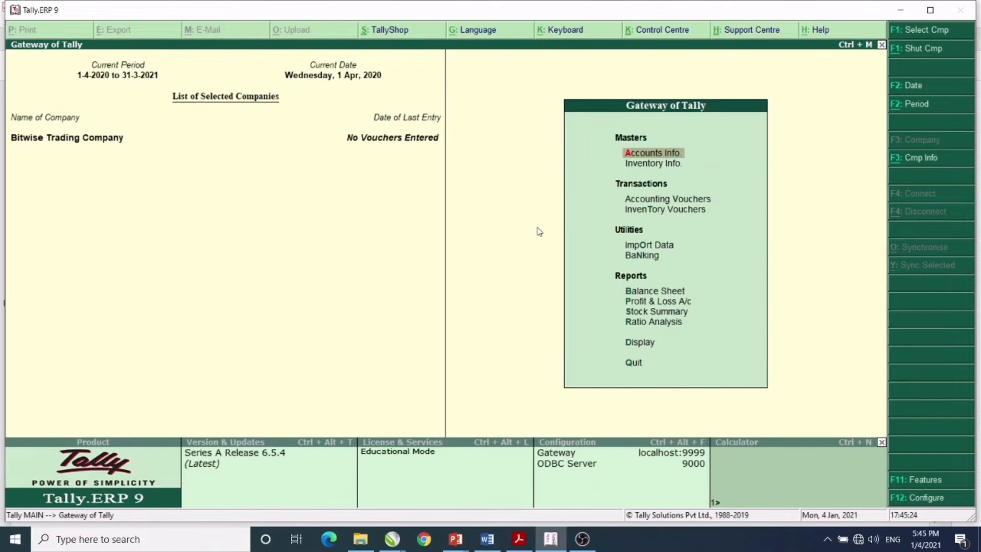
- From Accounts Info > Ledgers, create a Capital A/c ledger under the Capital Account group
click(646, 156)
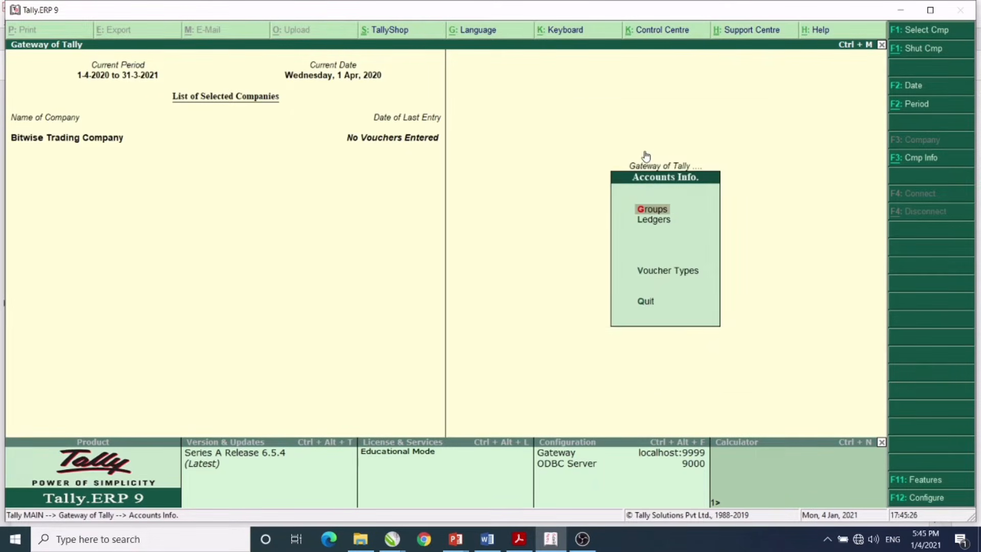
click(657, 230)
key(Return)
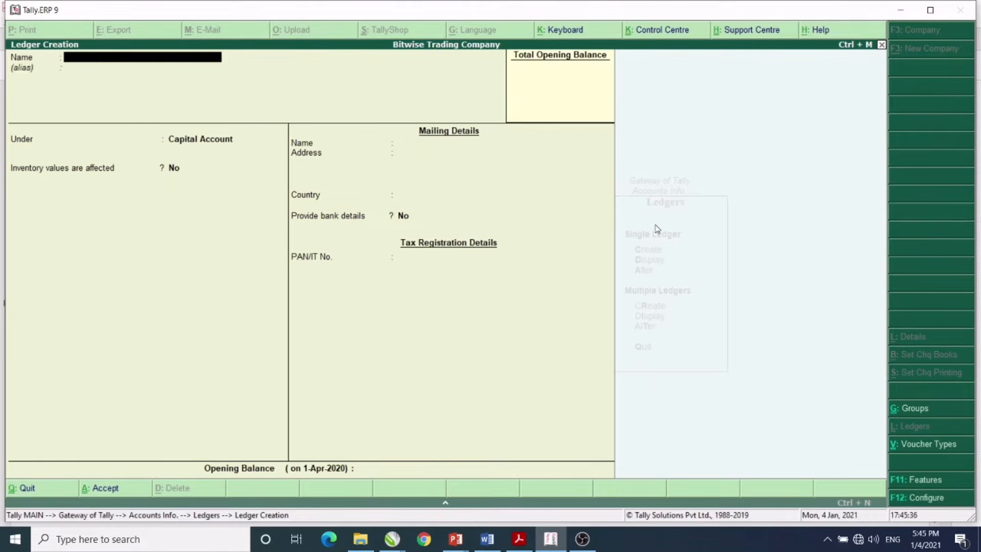
text(Capital A/c)
key(Return)
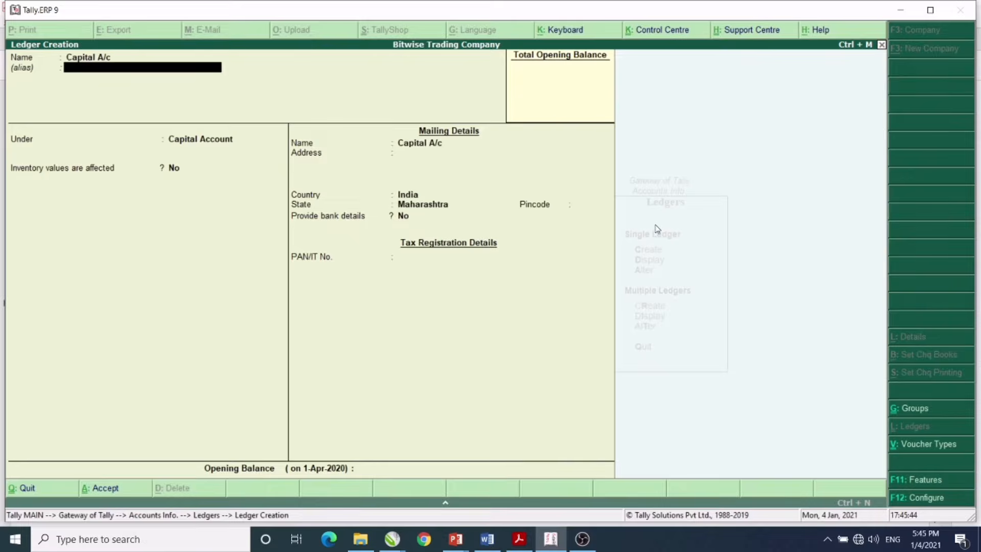
key(Return)
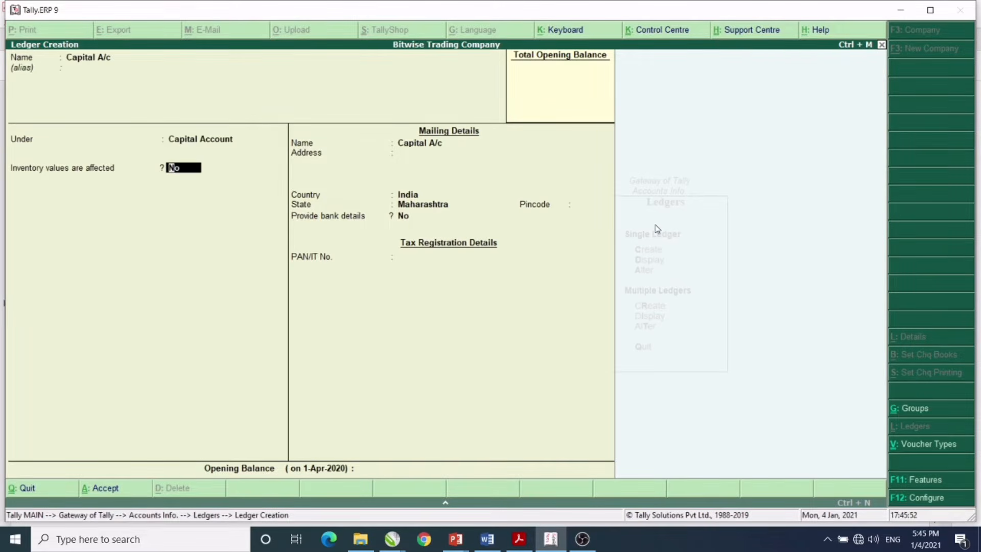
key(BackSpace)
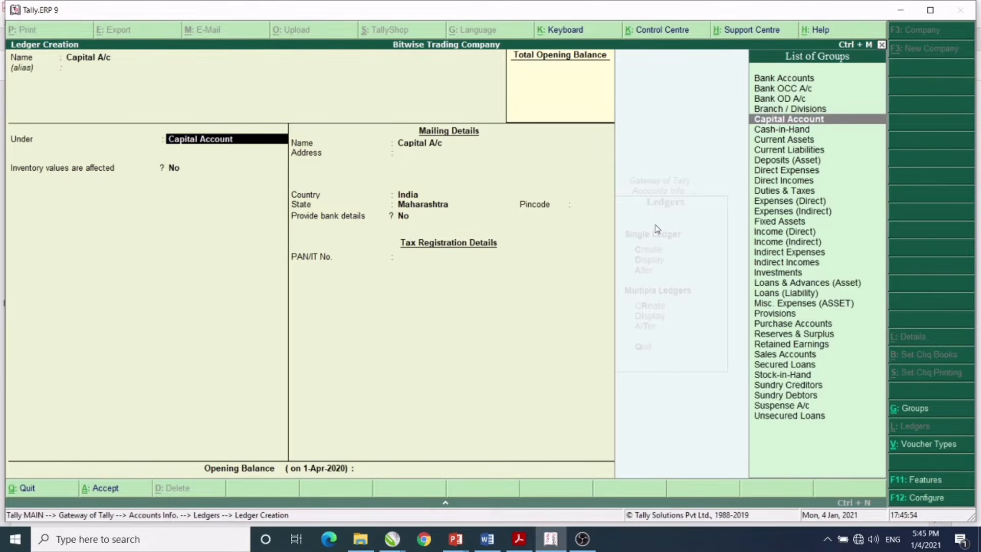
click(800, 122)
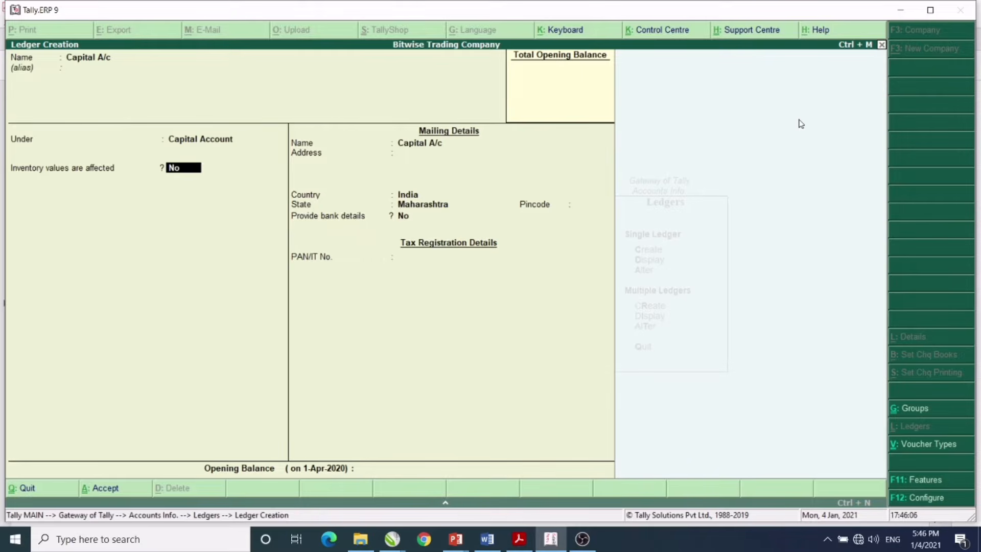
key(Return)
key(Return)
key(Return)
key(Return)
key(Return)
key(Return)
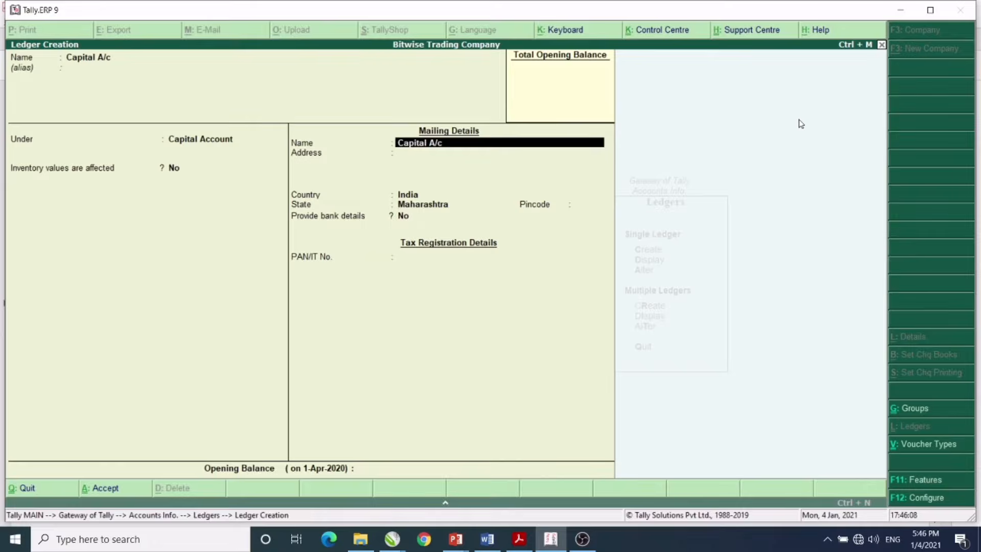
key(Return)
key(Return)
key(Return)
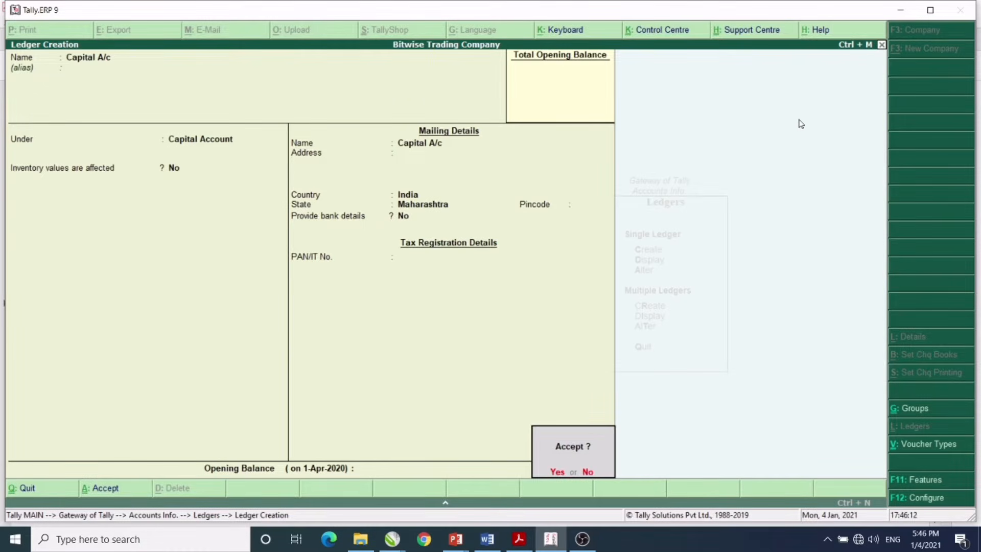
key(Return)
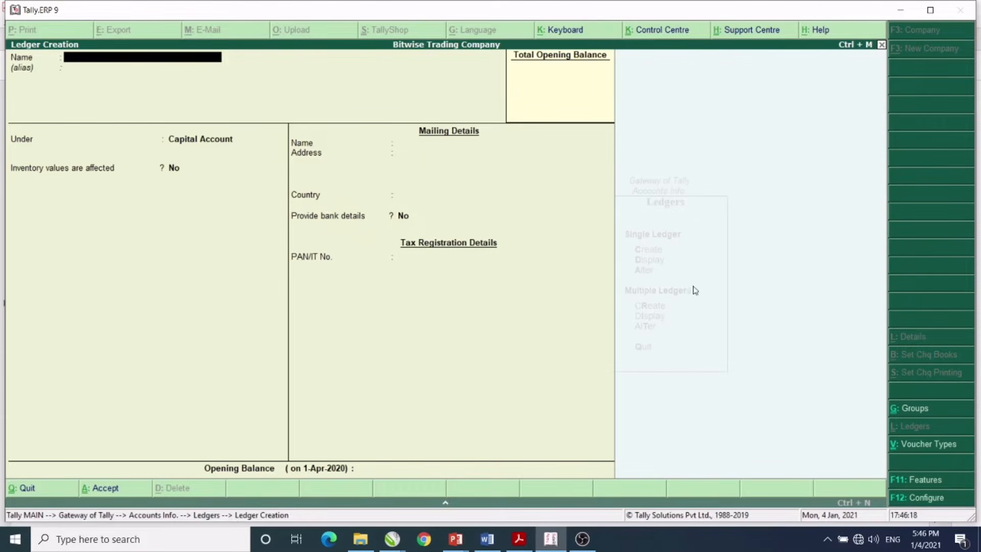
click(527, 542)
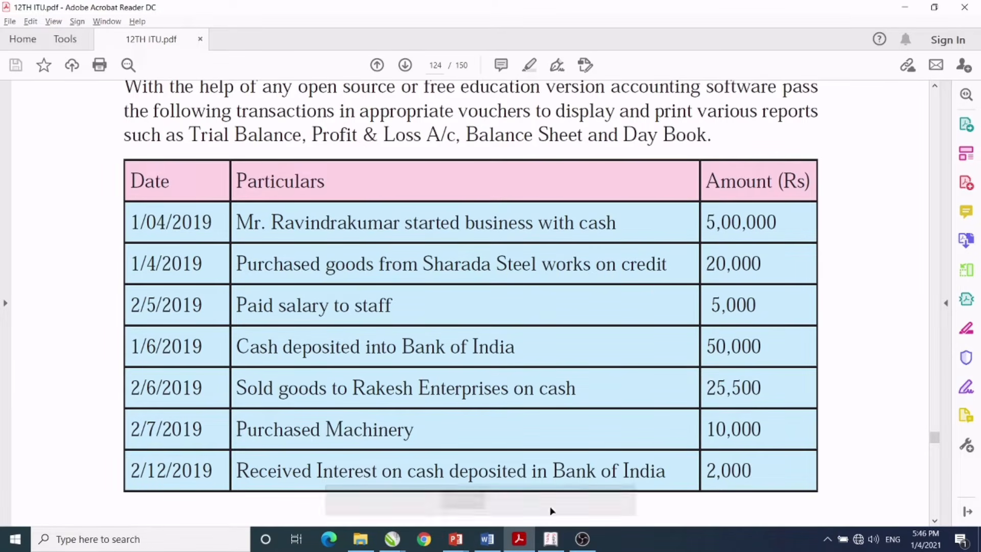
click(551, 539)
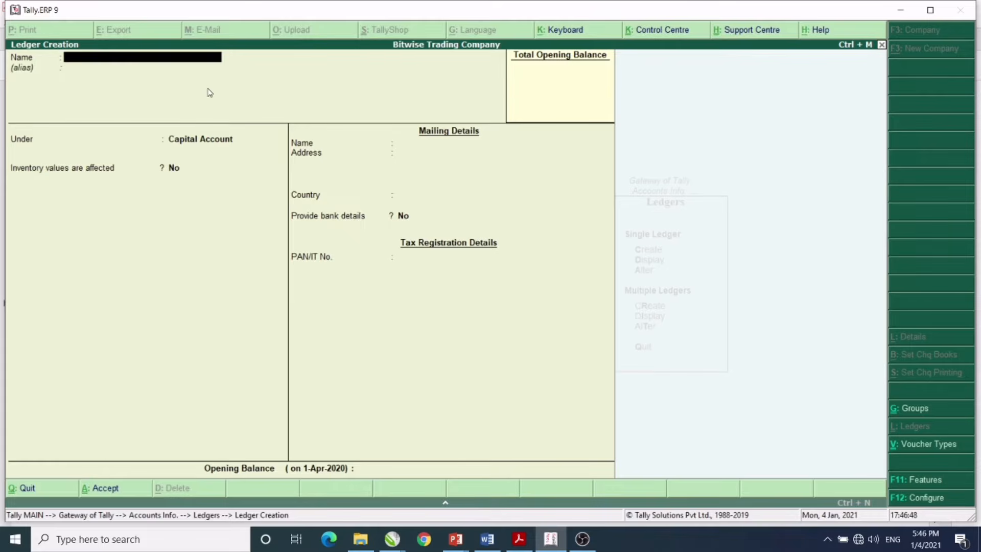
- Create the Purchase A/c ledger under Purchase Accounts with type Not Applicable
text(Purchase a/c)
key(Return)
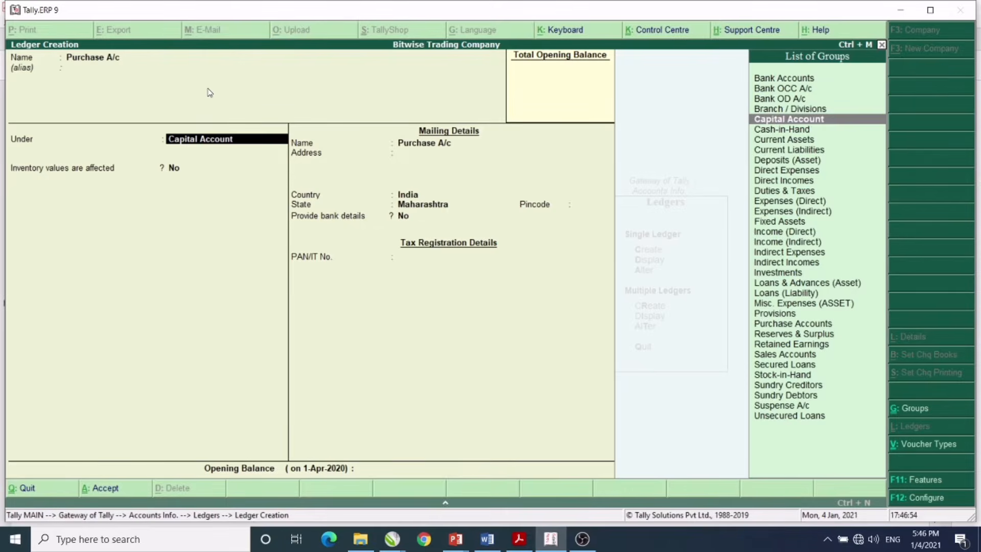
text(P)
key(Down)
key(Down)
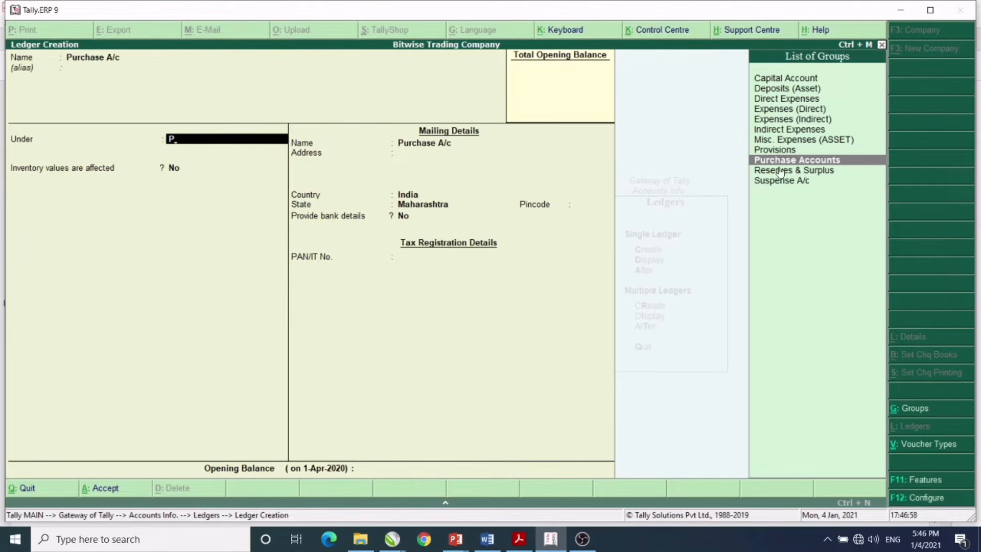
key(Return)
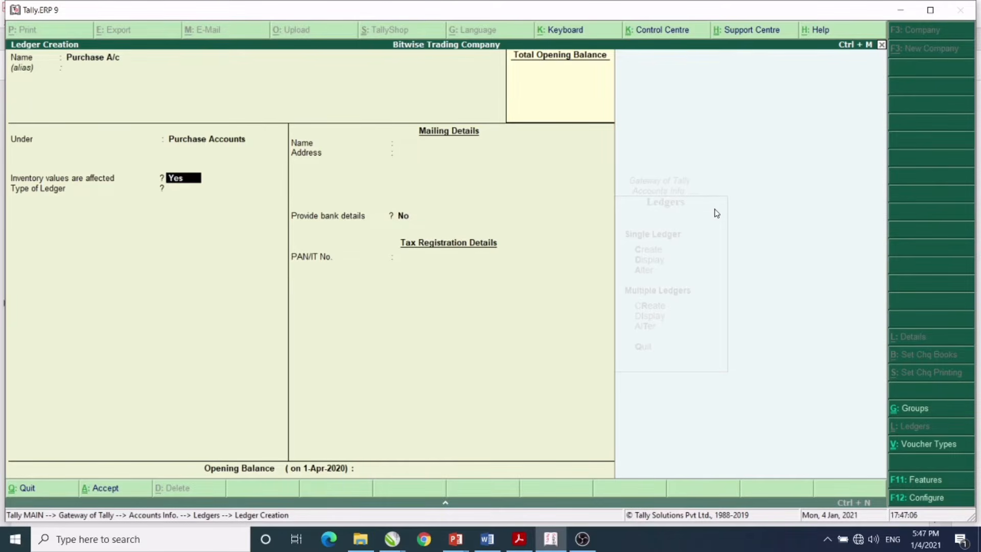
key(Return)
key(Return)
key(Return)
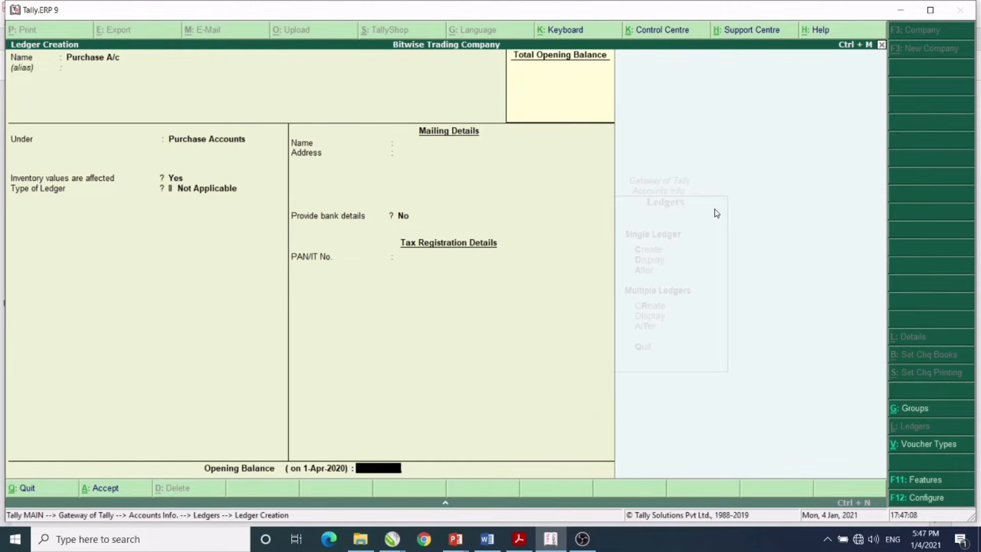
key(Return)
key(Return)
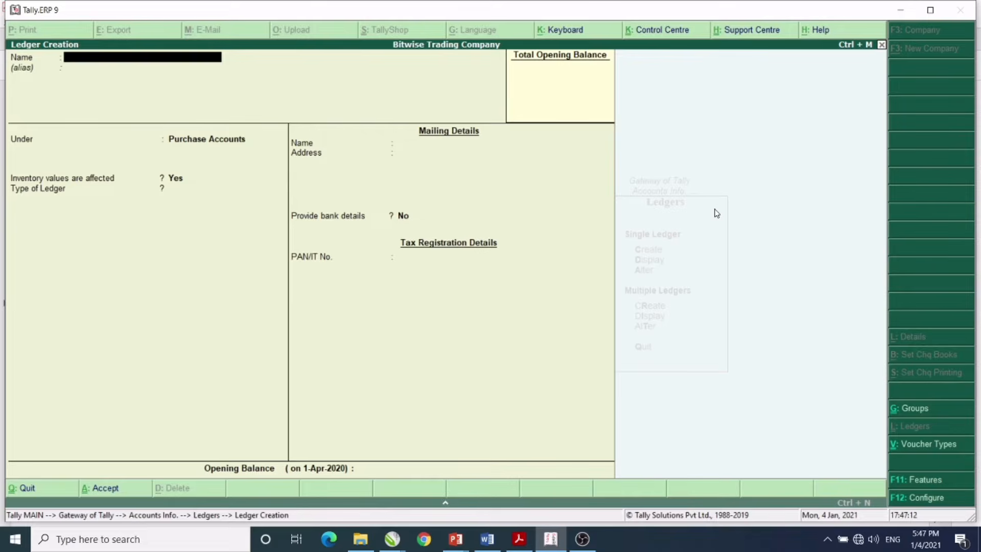
- Create the Sharda Steel Works A/c ledger under Sundry Creditors, correcting a typo in the name
text(Sharda Stee Works A/c)
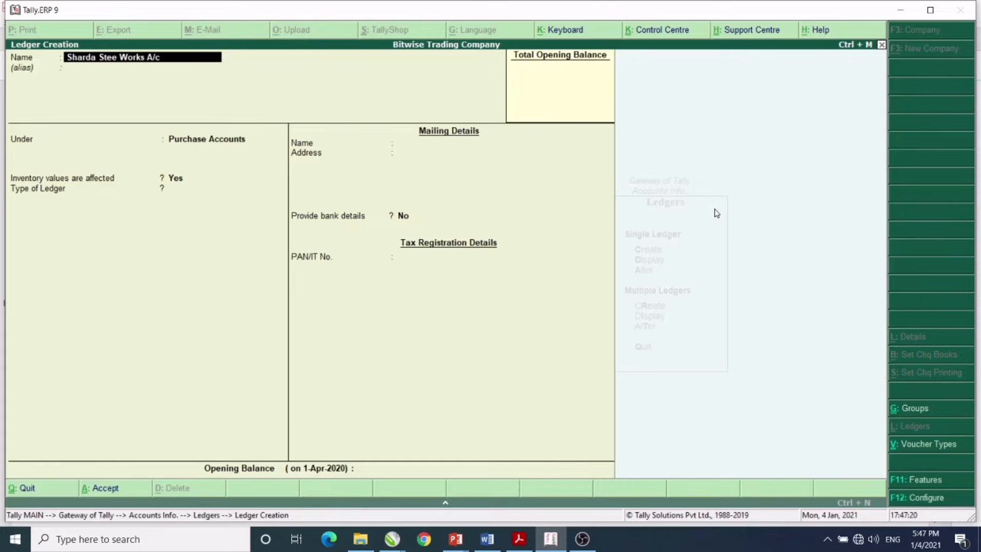
key(Return)
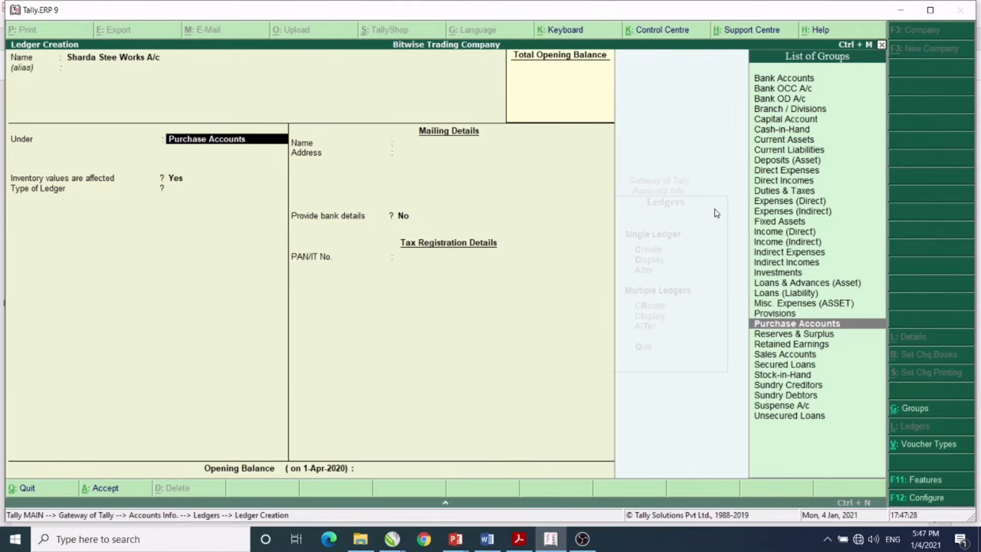
key(BackSpace)
key(BackSpace)
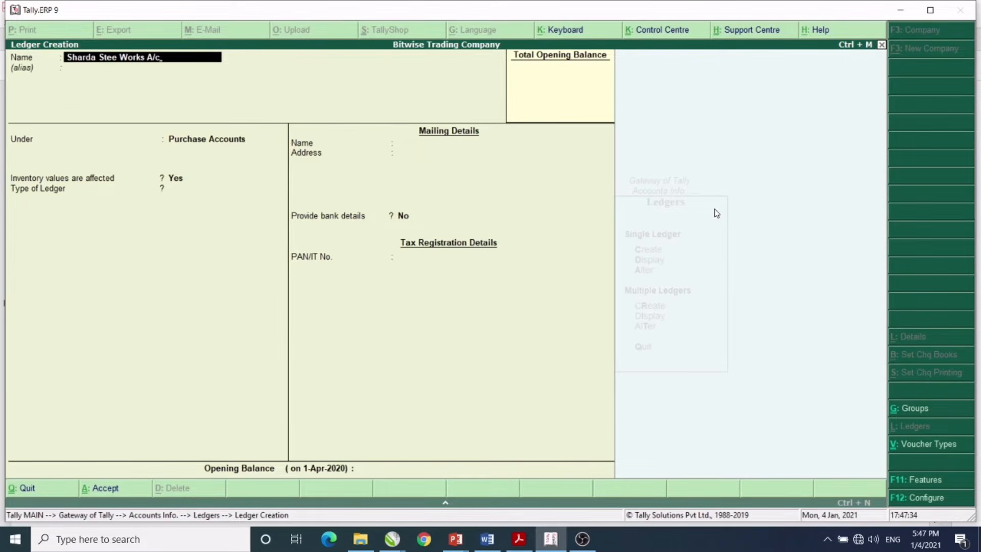
key(BackSpace)
key(BackSpace)
key(BackSpace)
key(BackSpace)
key(BackSpace)
key(BackSpace)
key(BackSpace)
key(BackSpace)
key(BackSpace)
key(BackSpace)
text(l Works A/c)
key(Return)
key(Return)
text(S)
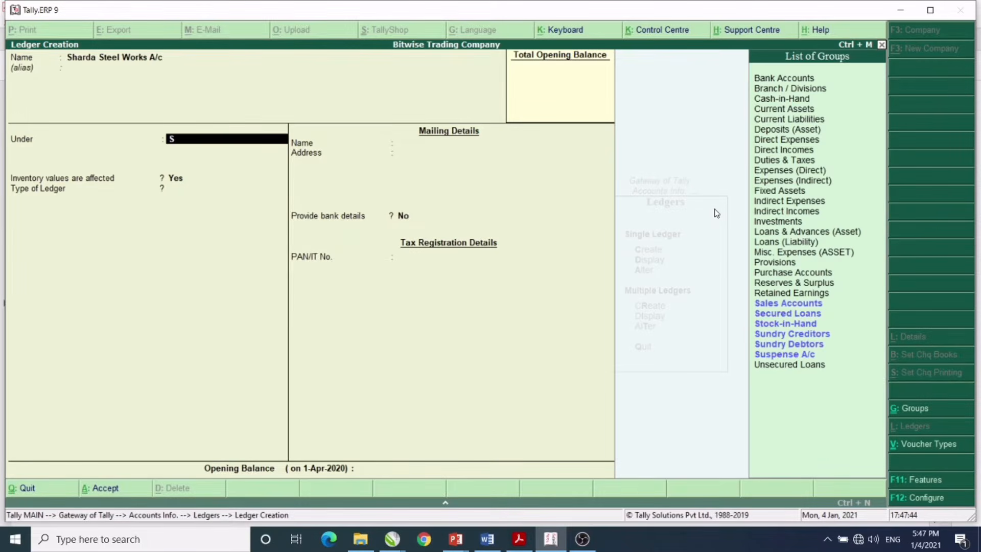
key(Down)
key(Down)
key(Down)
key(Down)
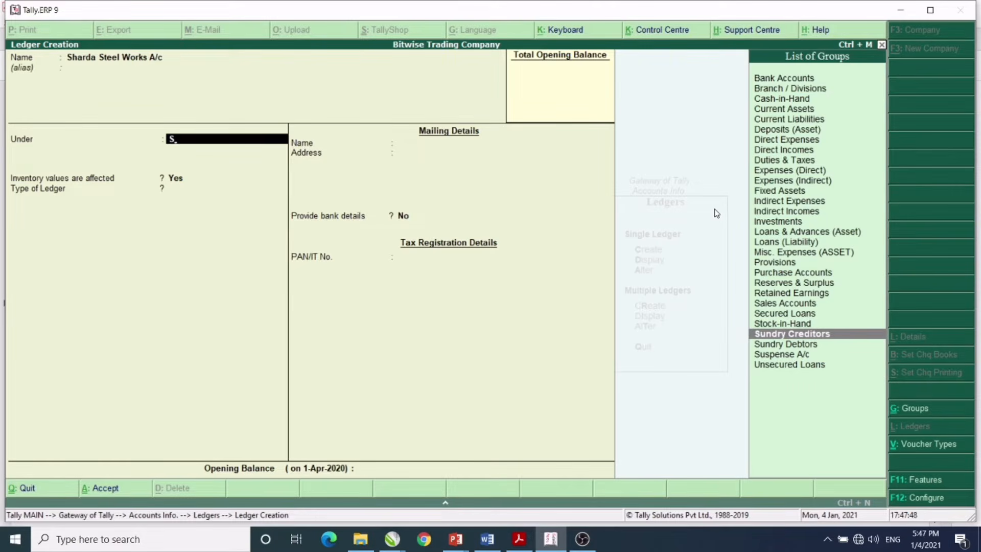
key(Return)
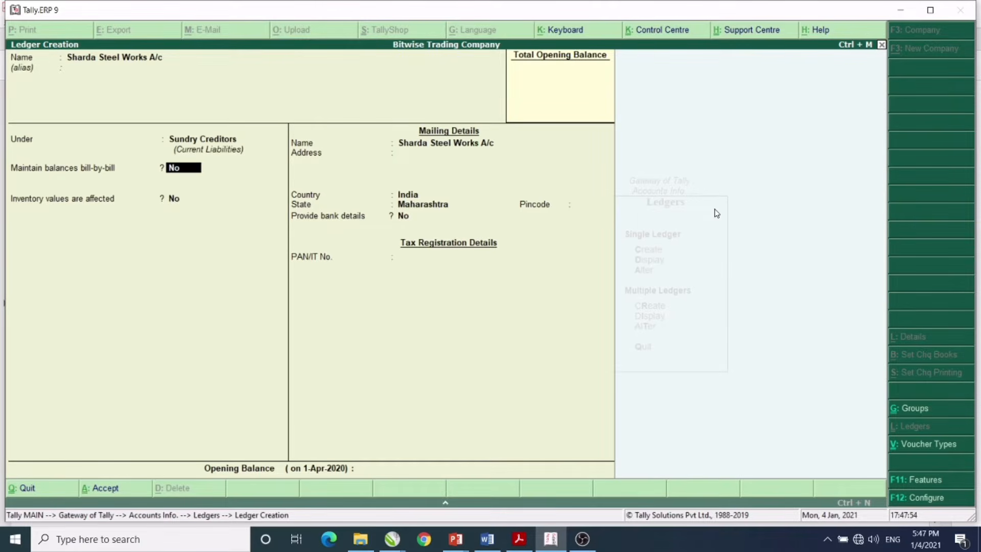
key(Return)
key(Return)
key(Return)
key(Return)
key(Return)
key(Return)
key(Return)
key(Return)
key(Return)
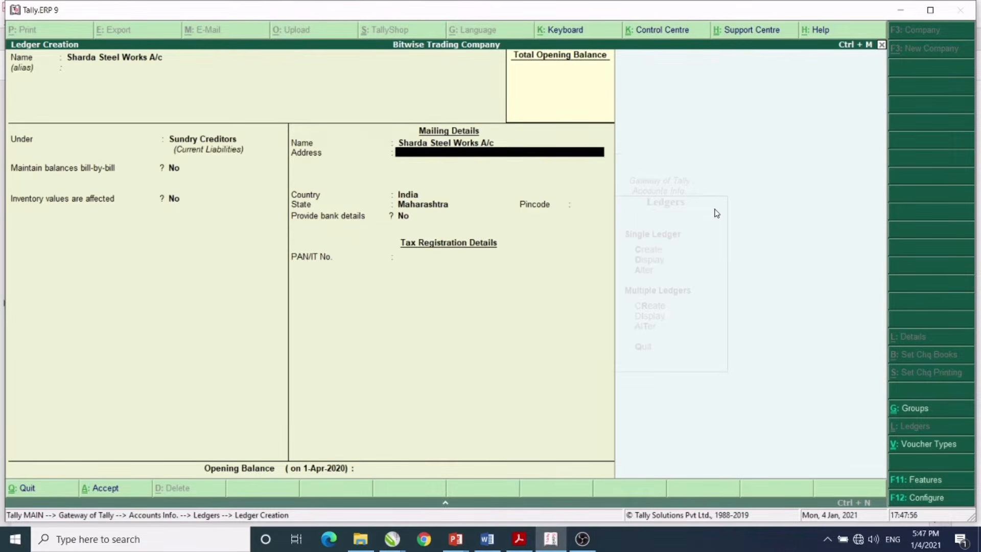
key(Return)
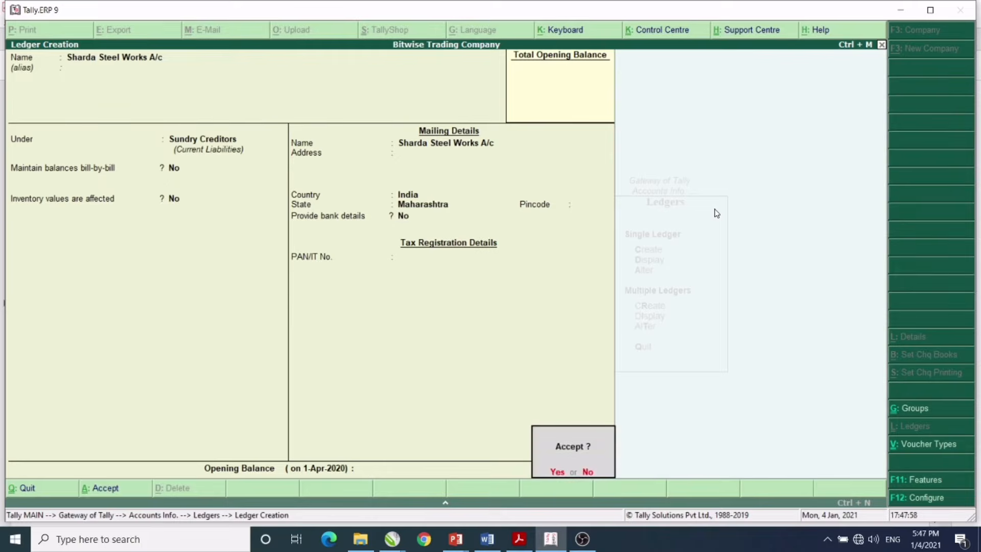
key(Return)
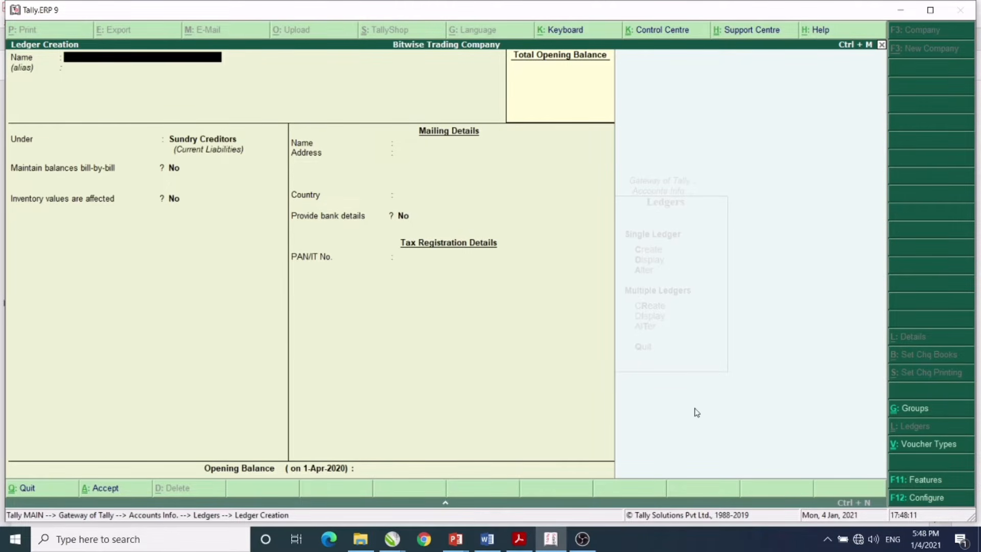
- After checking the exercise PDF, create a Salary A/c ledger under Indirect Expenses
click(519, 539)
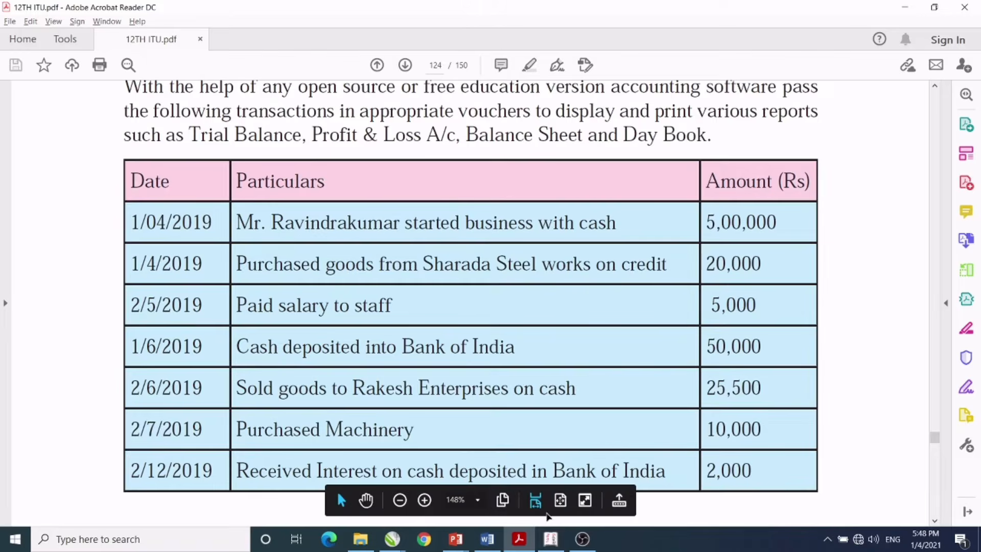
click(550, 539)
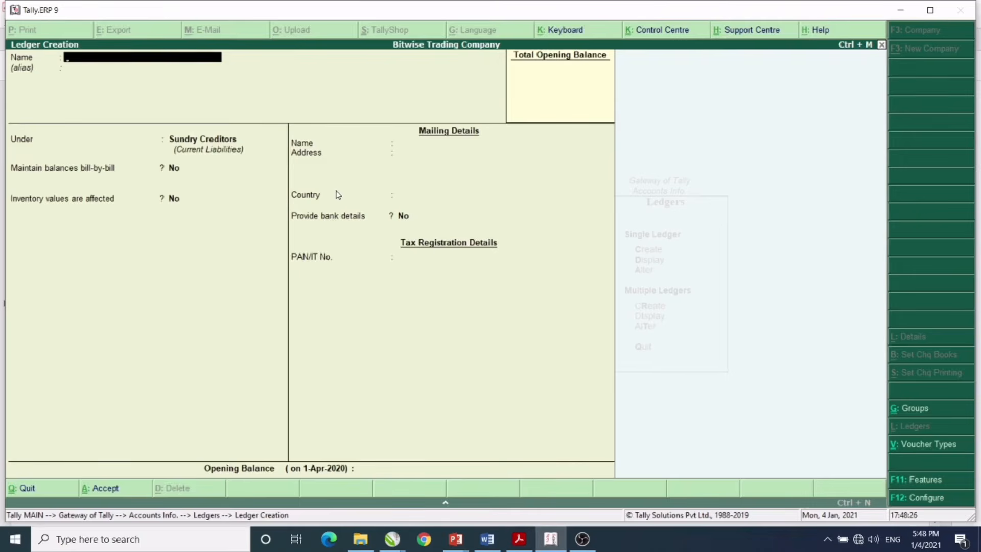
text(Salary a/c)
key(Return)
key(Return)
key(BackSpace)
key(Down)
key(Down)
key(Down)
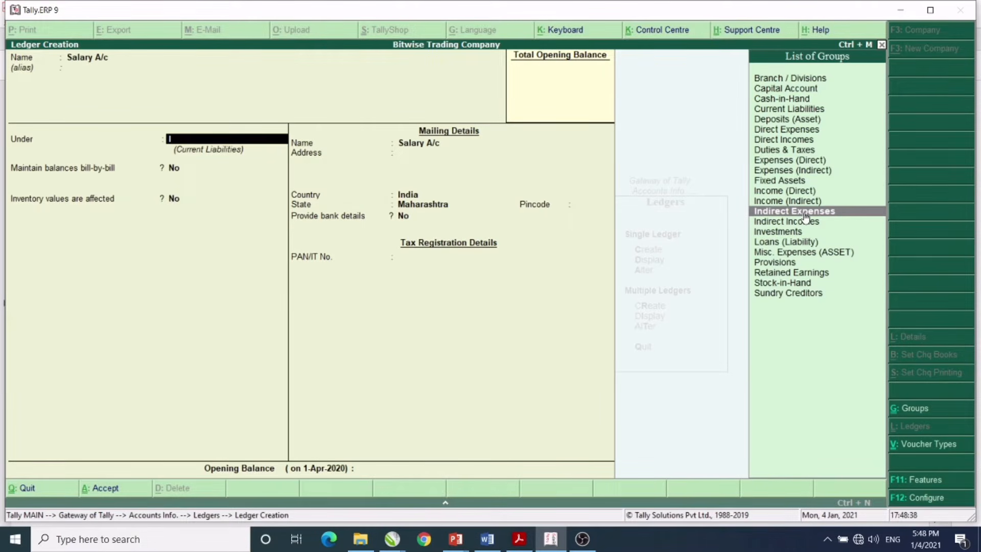
key(Return)
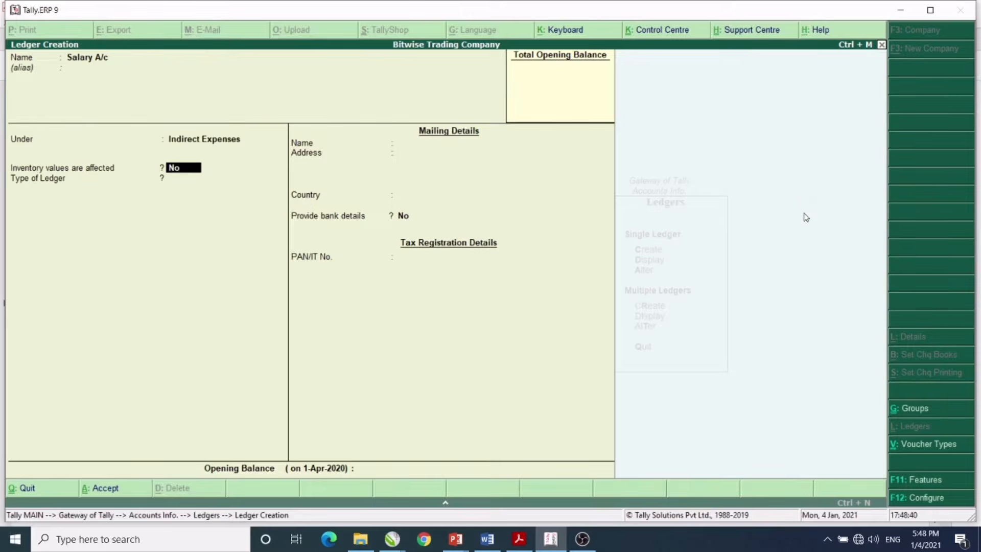
key(Return)
key(Return)
key(Return)
key(Return)
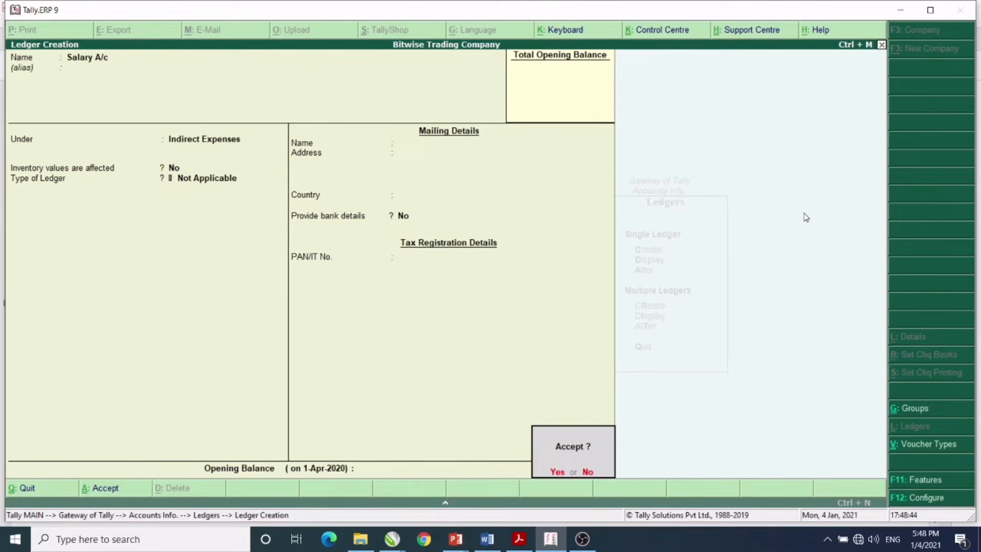
key(Return)
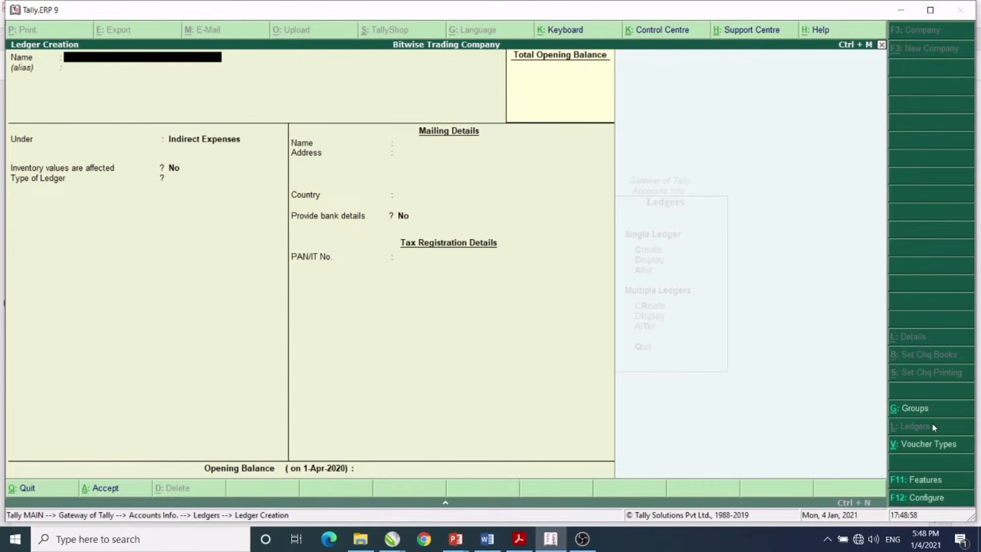
- After checking the exercise PDF, create a Bank of India A/c ledger under Bank Accounts
click(530, 539)
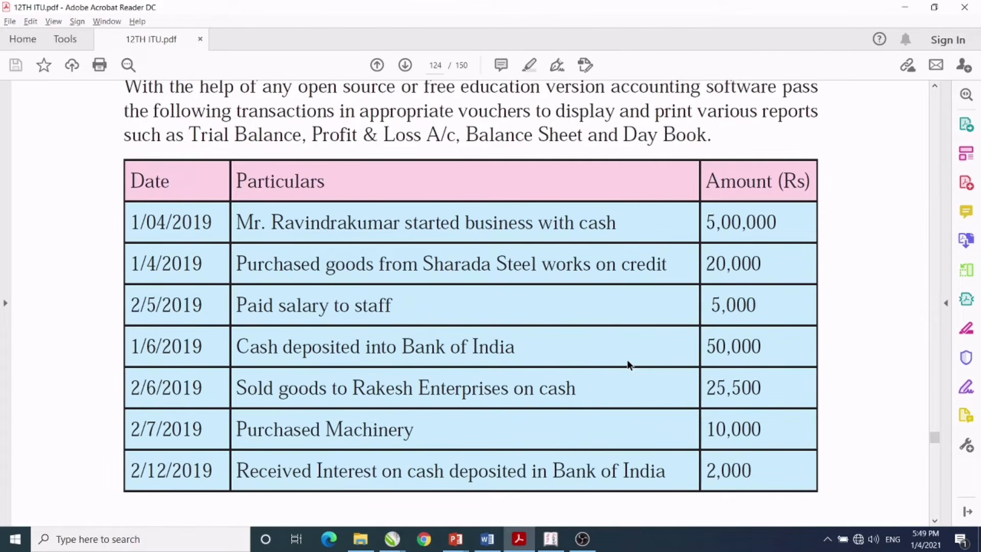
click(552, 541)
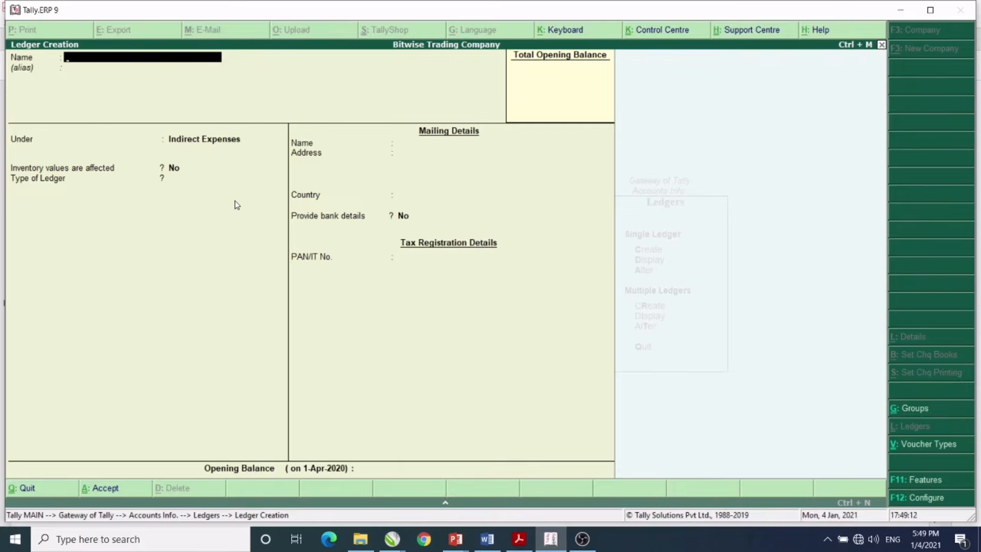
text(Bank of India a/c)
key(Return)
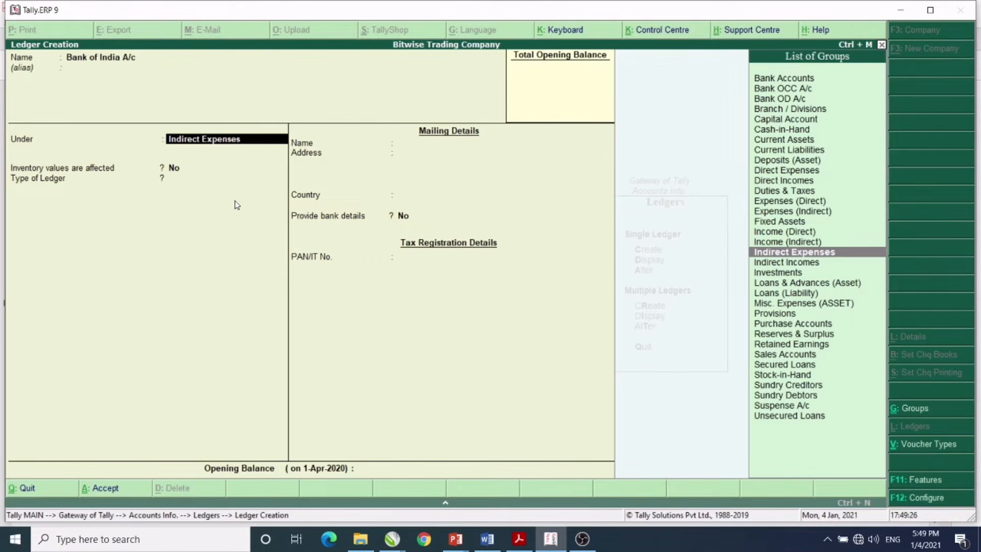
text(B)
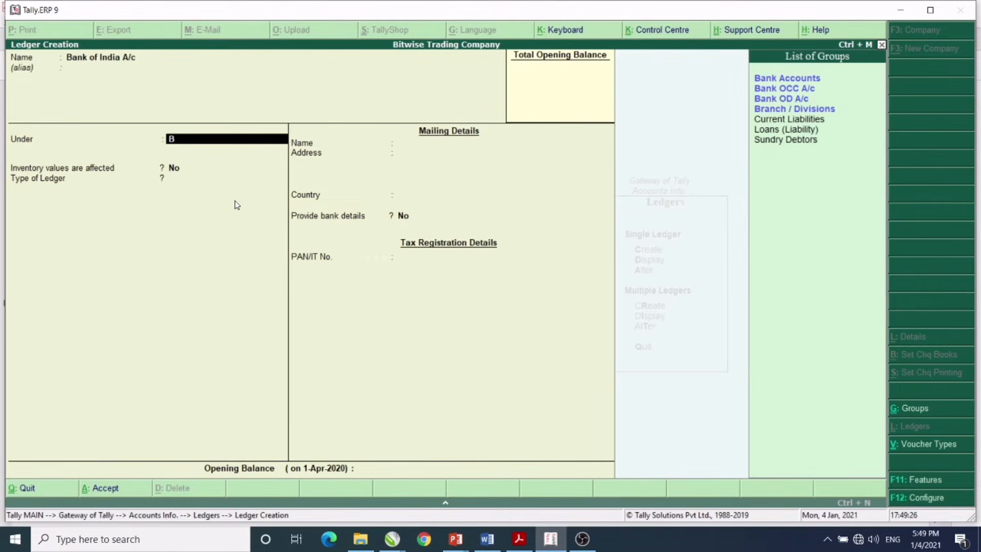
click(767, 81)
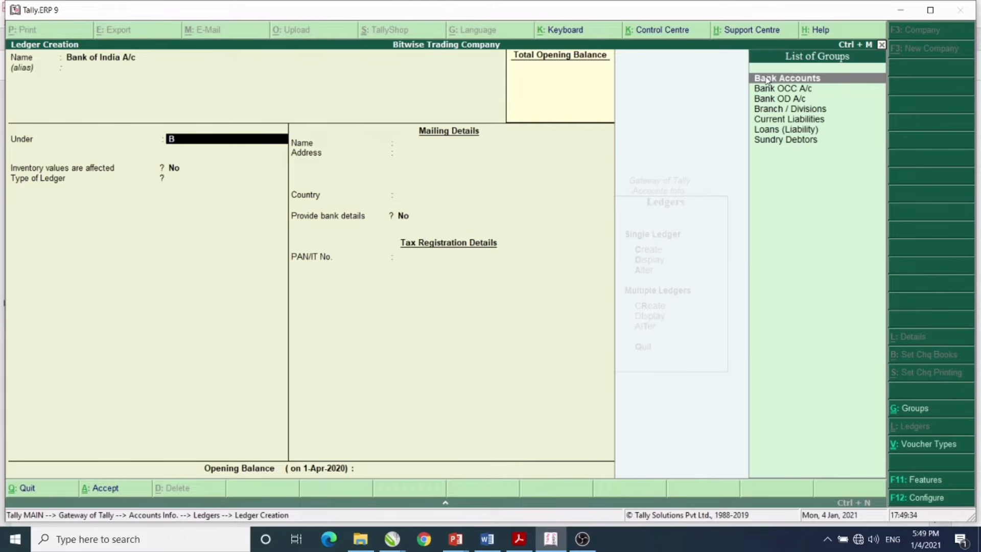
click(767, 81)
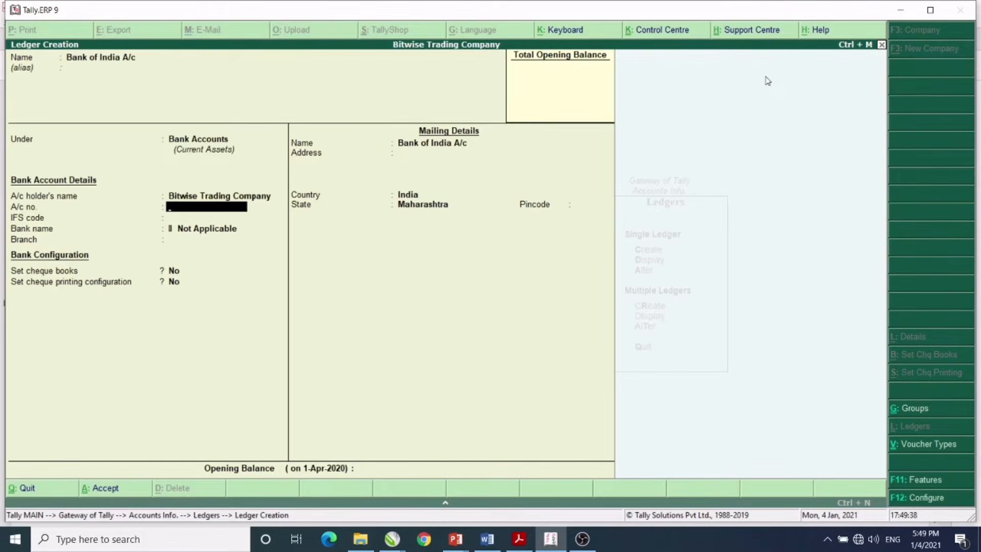
key(Return)
key(Return)
key(Return)
key(Return)
key(Return)
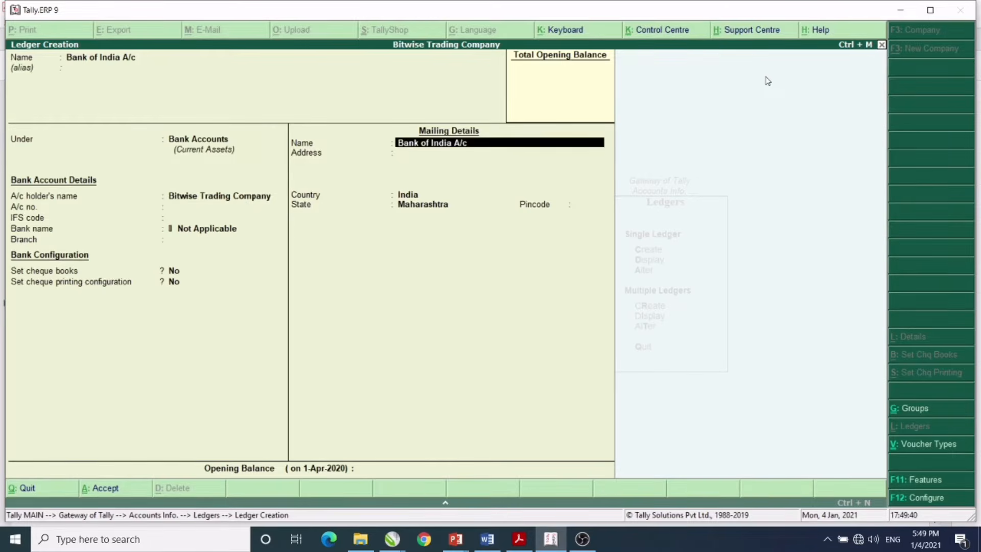
key(Return)
key(Return)
key(Return)
key(Return)
key(Return)
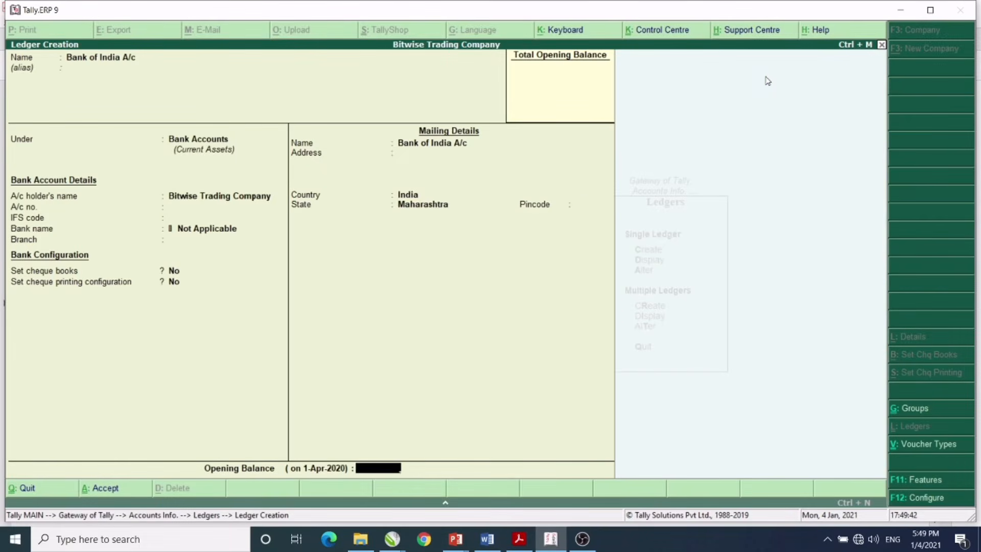
key(Return)
key(Return)
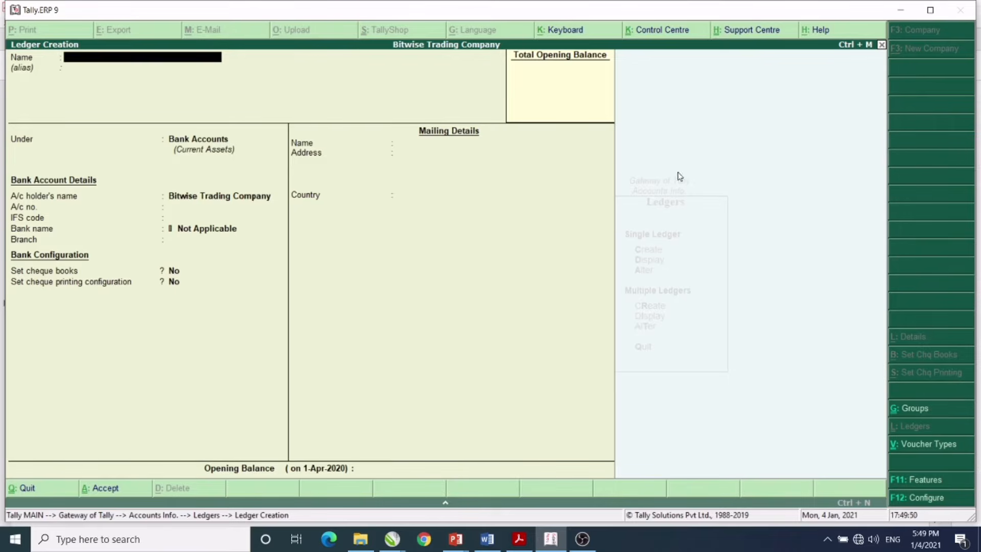
click(519, 539)
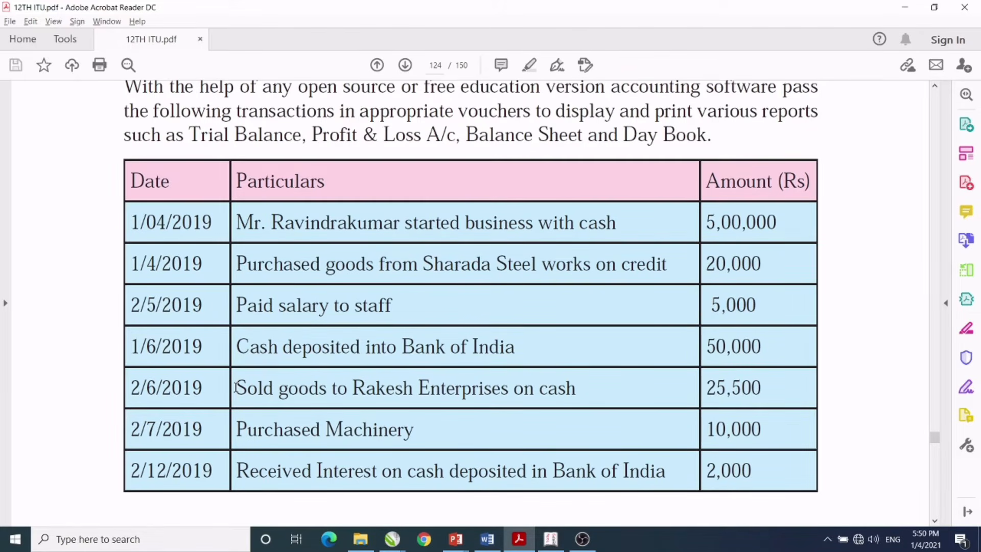
drag(236, 389, 568, 391)
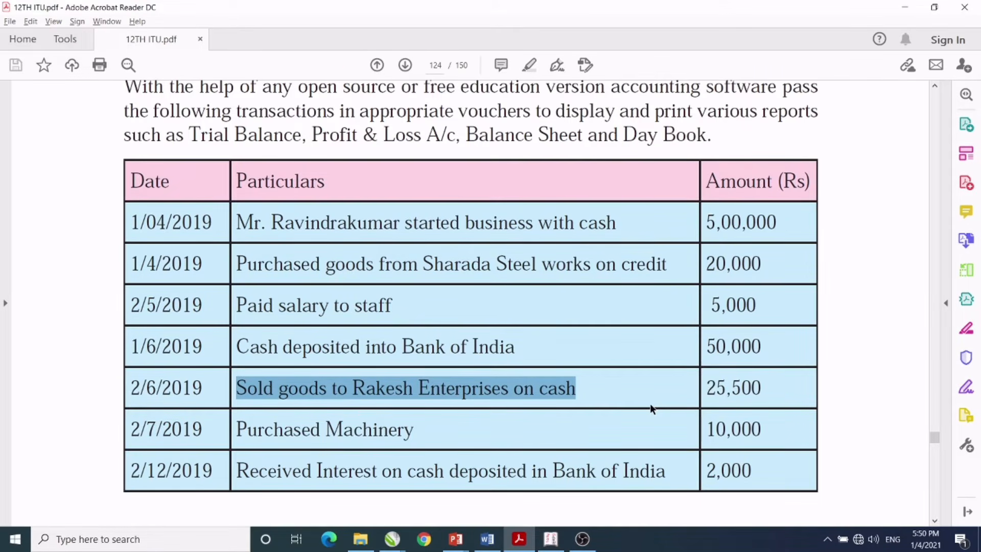
- Create a Sales A/c ledger under Sales Accounts with inventory values affected set to Yes
click(556, 538)
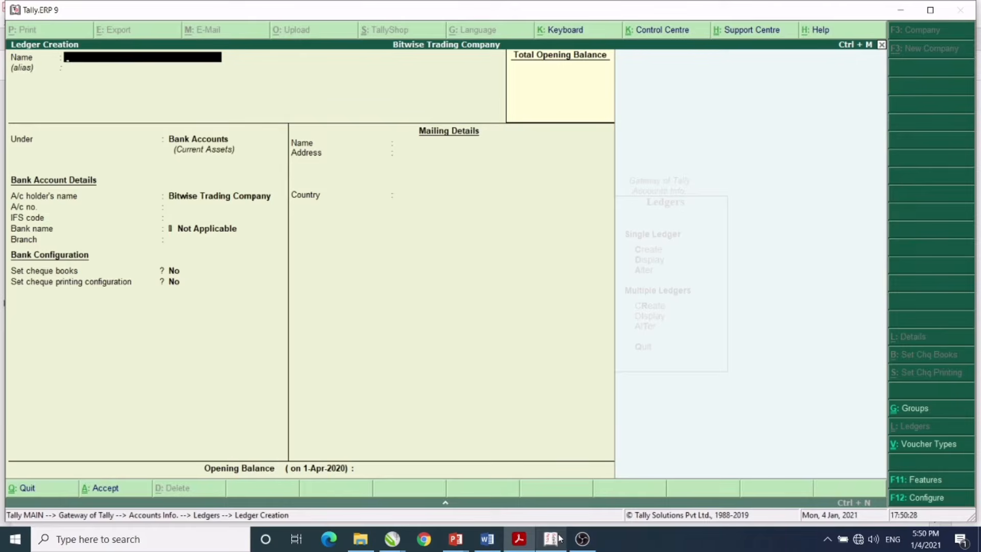
text(Sa)
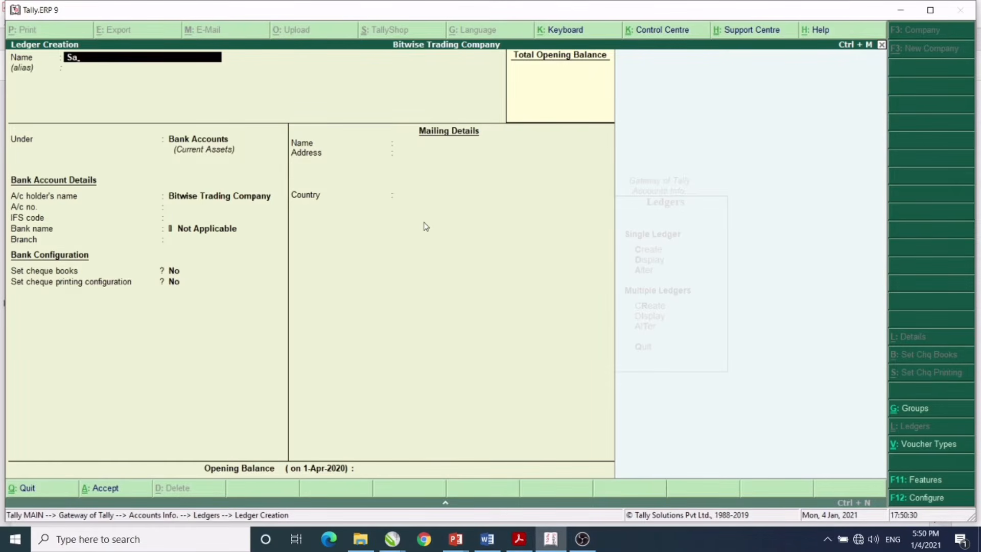
text(les A/c)
key(Return)
key(Return)
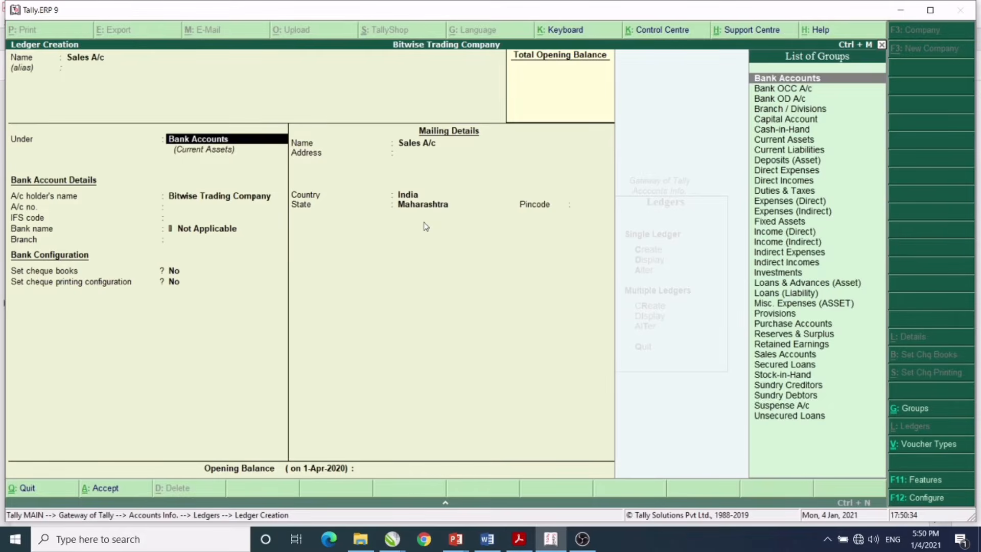
text(S)
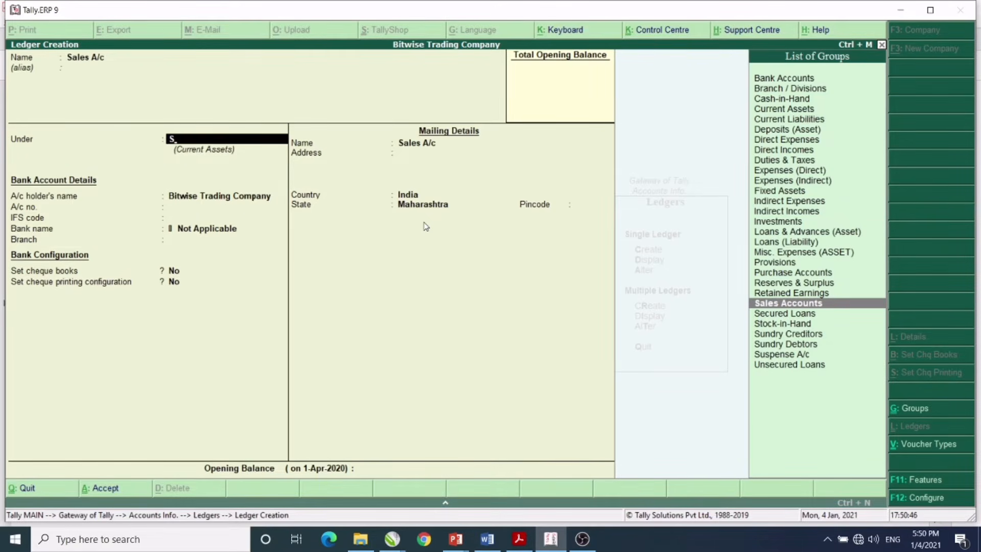
key(Return)
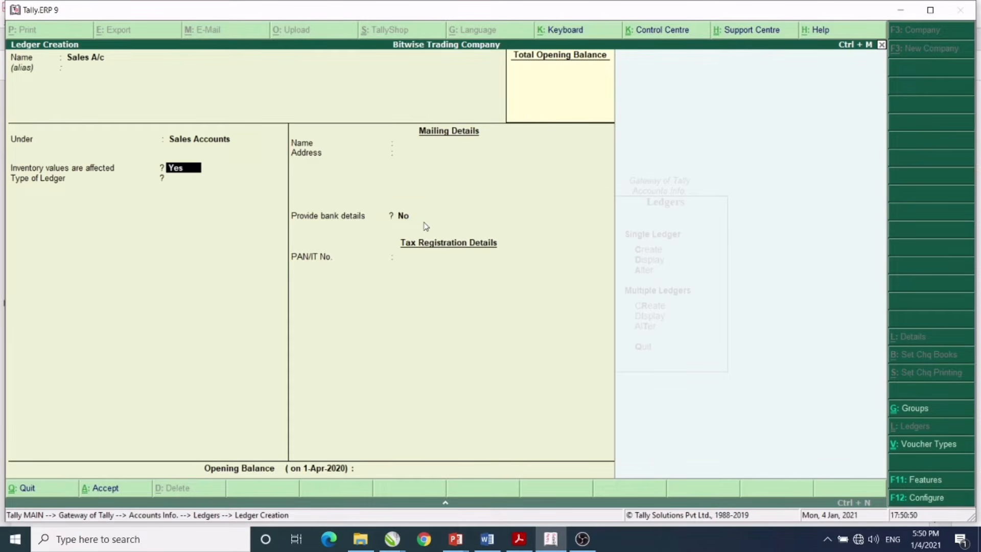
key(Return)
key(Return)
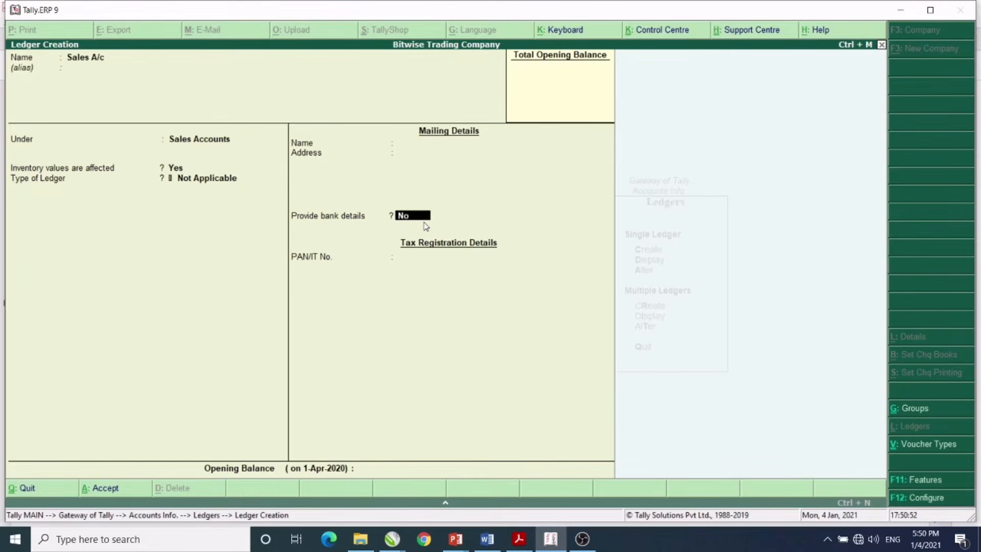
key(Return)
key(Return)
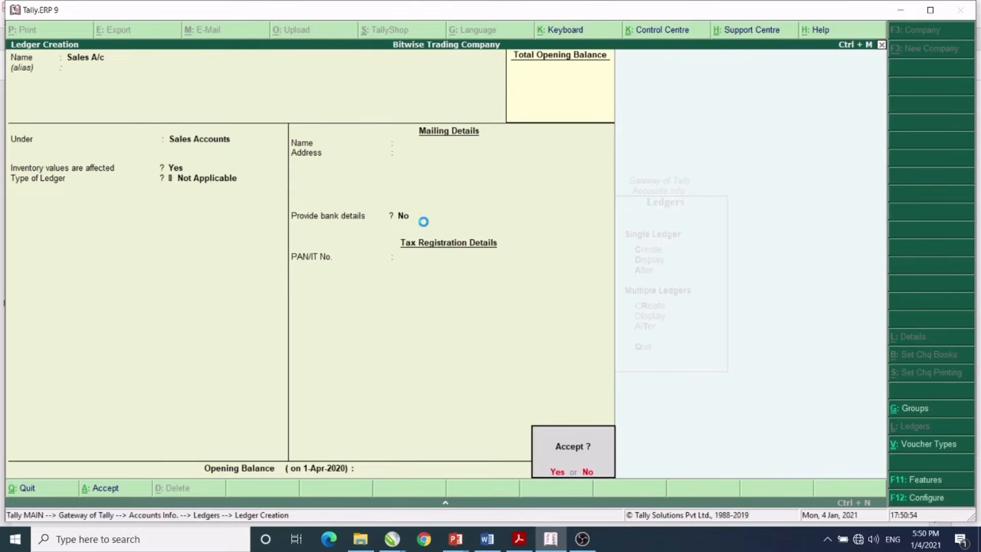
key(Return)
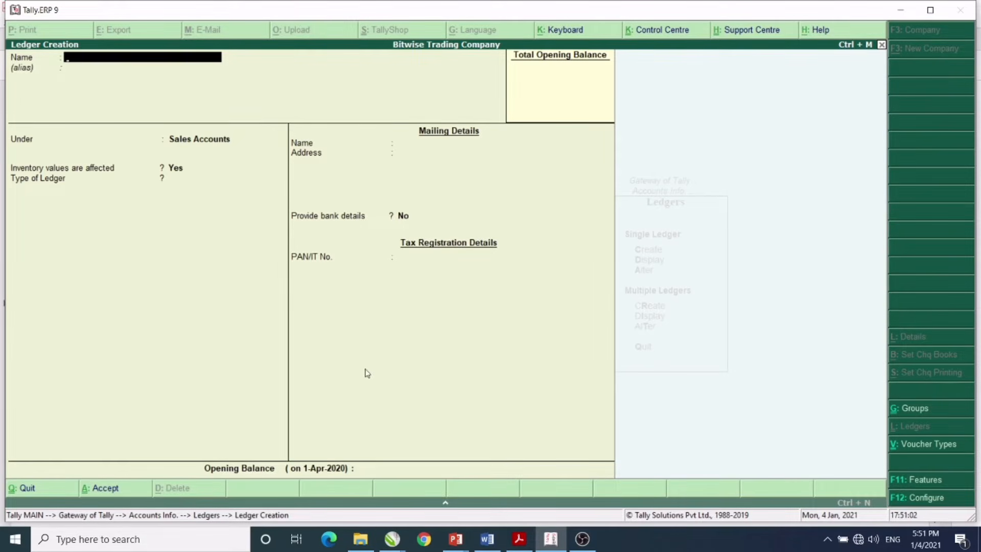
- After checking the PDF transaction table, enter a Machinery A/c ledger under Fixed Assets
click(508, 539)
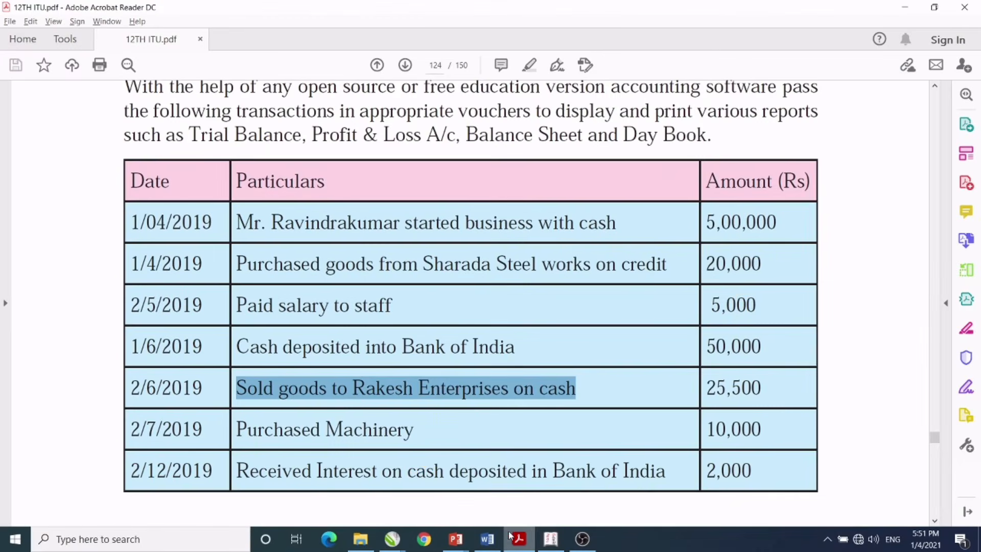
click(363, 433)
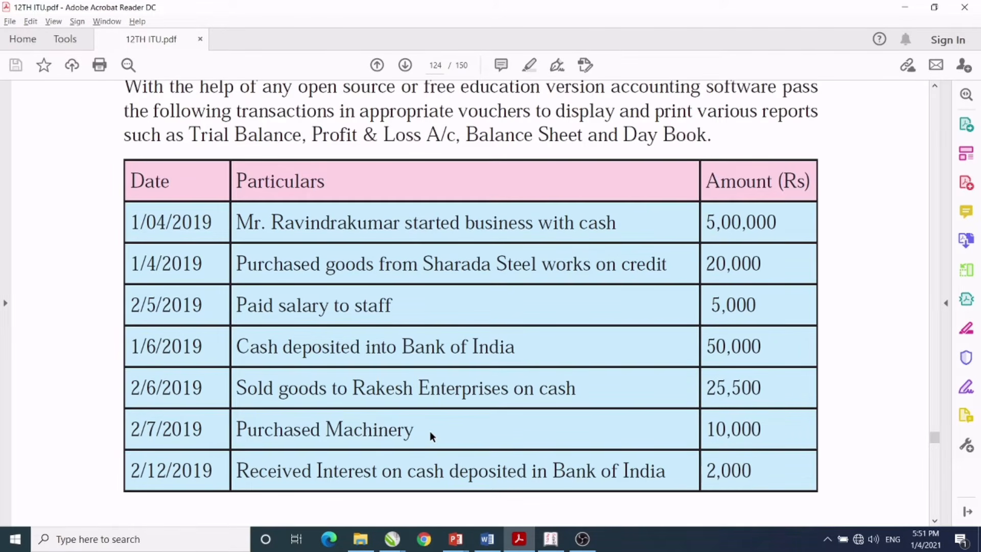
click(552, 539)
text(Ma)
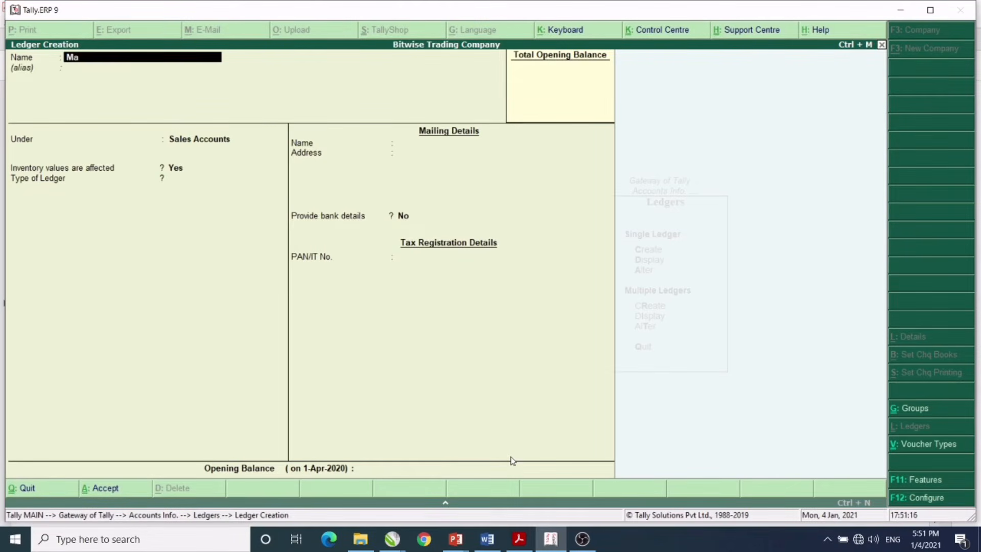
text(chinery A/c)
key(Return)
key(Return)
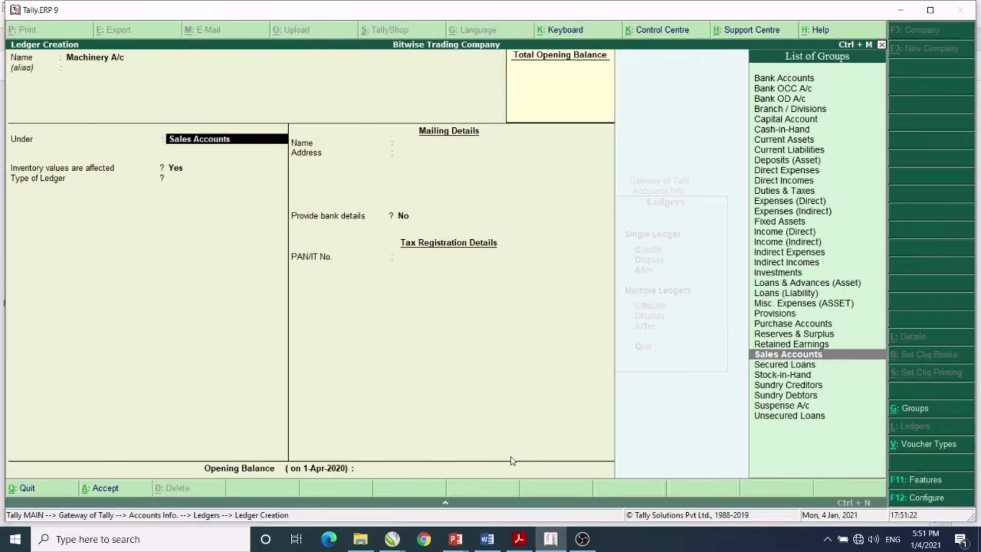
text(F)
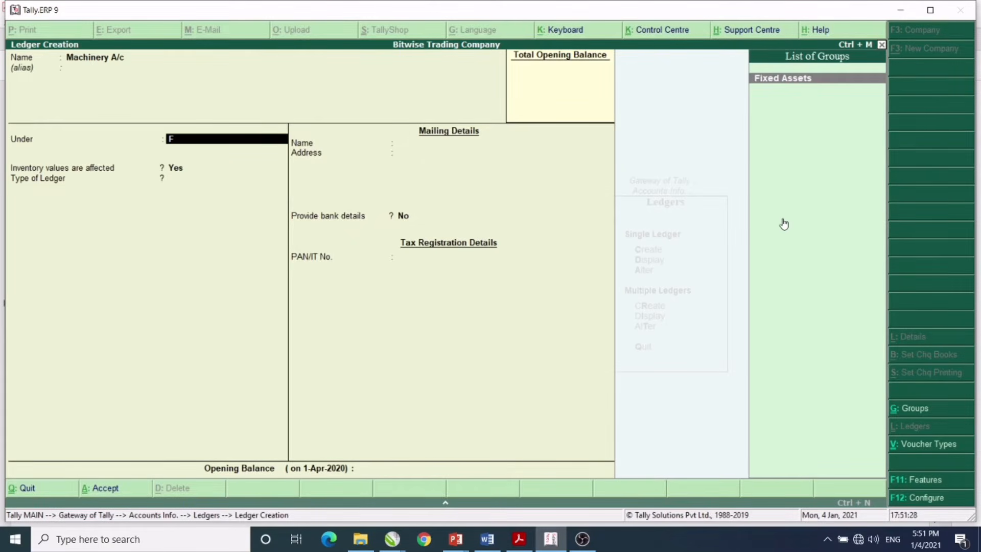
key(Return)
key(Return)
key(Return)
key(Return)
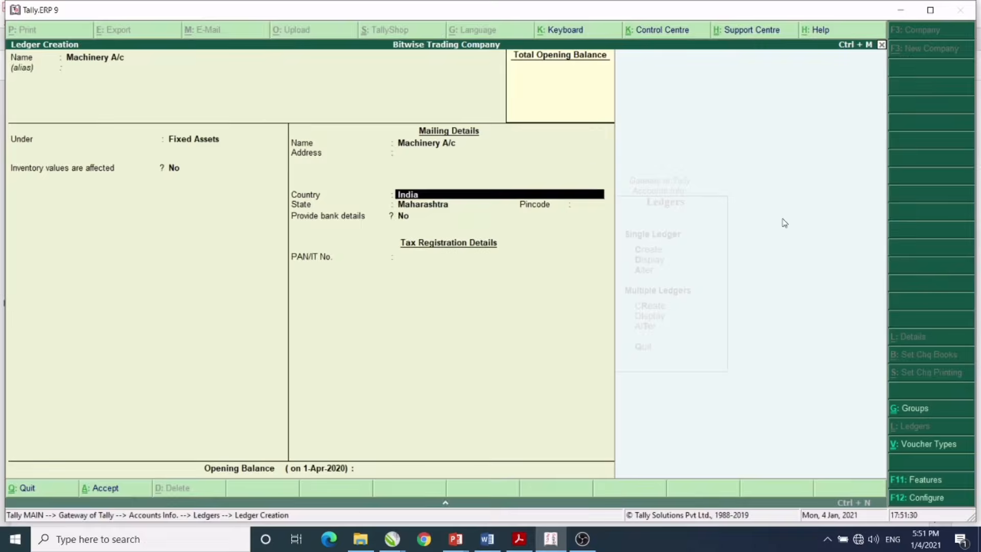
key(Return)
key(Return)
key(Return)
key(Return)
key(Return)
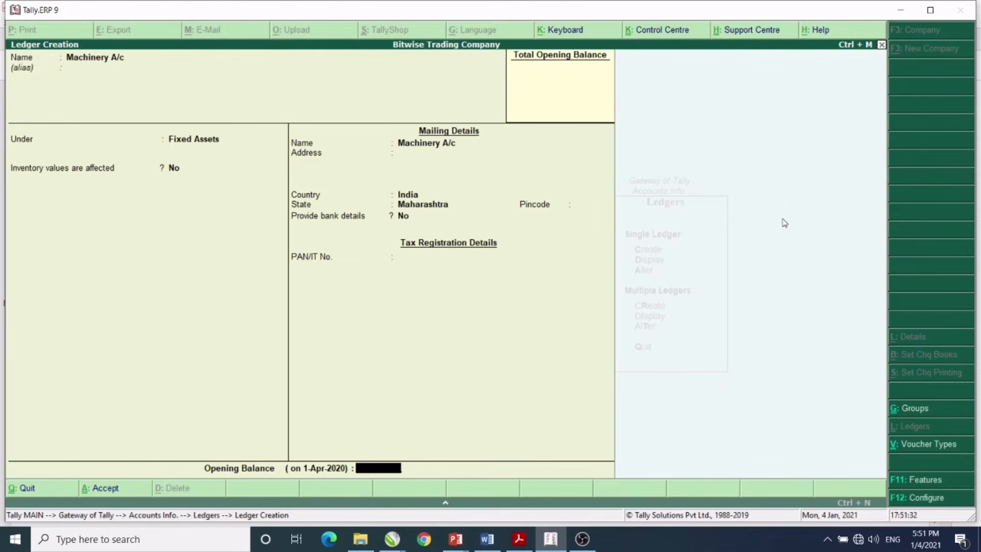
key(Return)
key(Return)
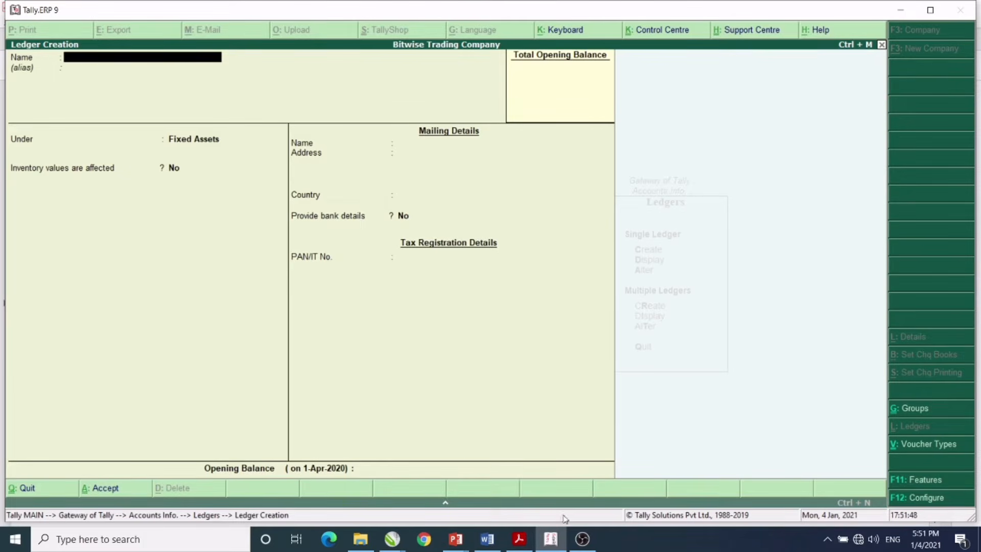
click(519, 539)
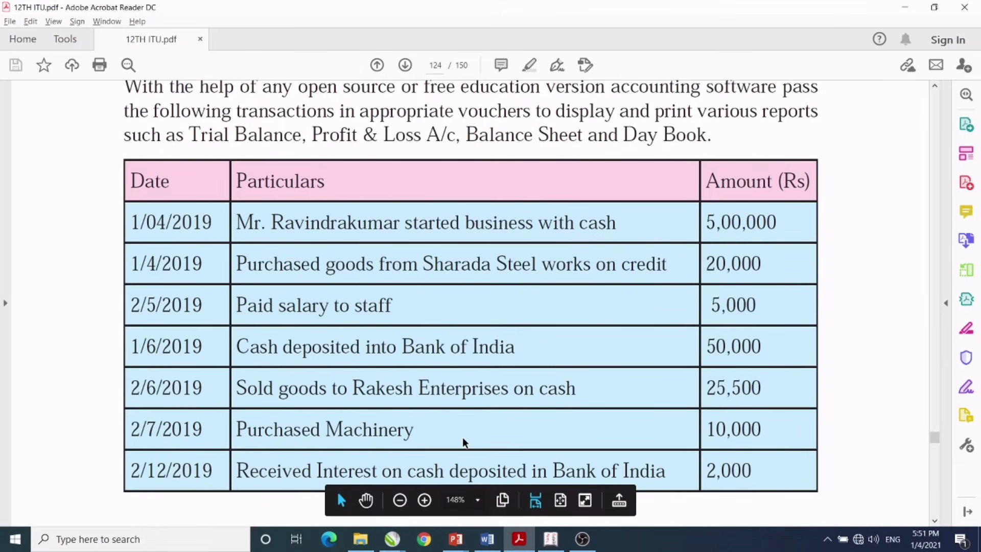
click(363, 429)
drag(238, 466, 628, 455)
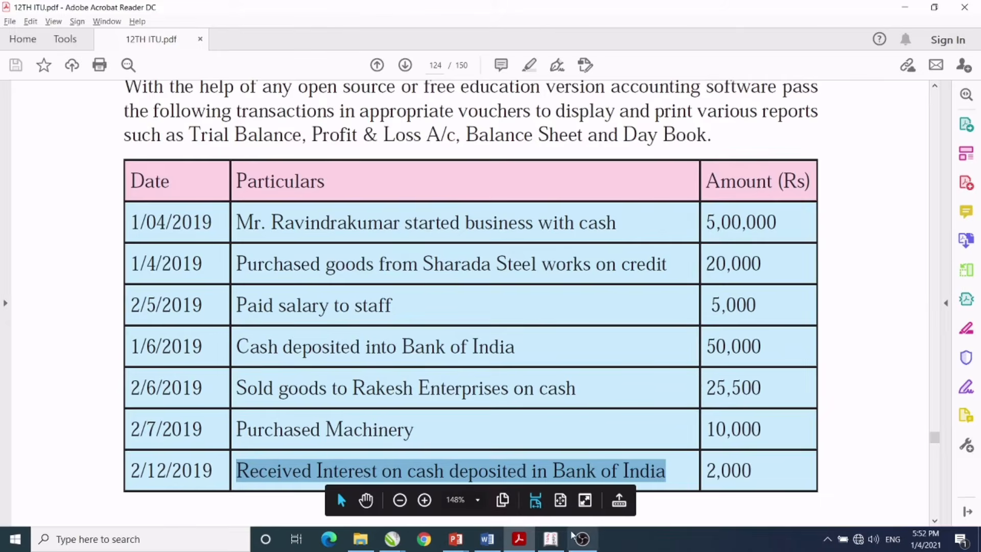
click(551, 540)
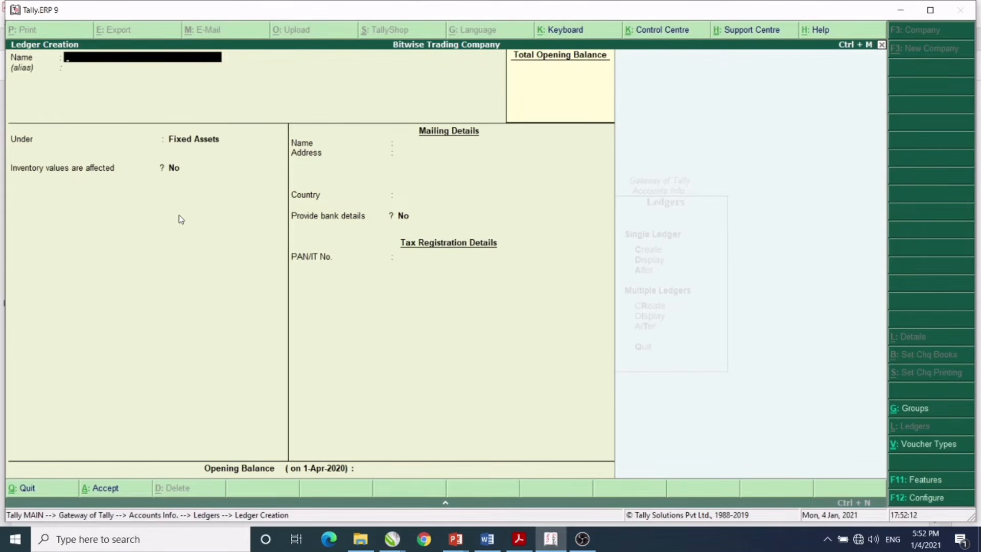
- Create an Interest Rcvd A/c ledger under Indirect Incomes and save it with Ctrl+A
text(Interest Rcvd a/c)
key(Return)
key(Return)
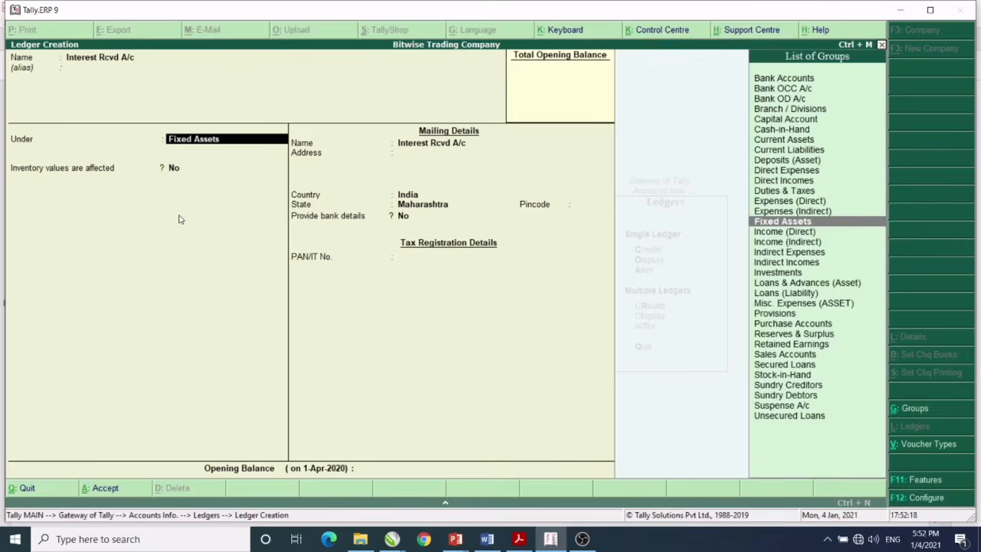
key(Down)
key(Down)
key(Down)
key(Down)
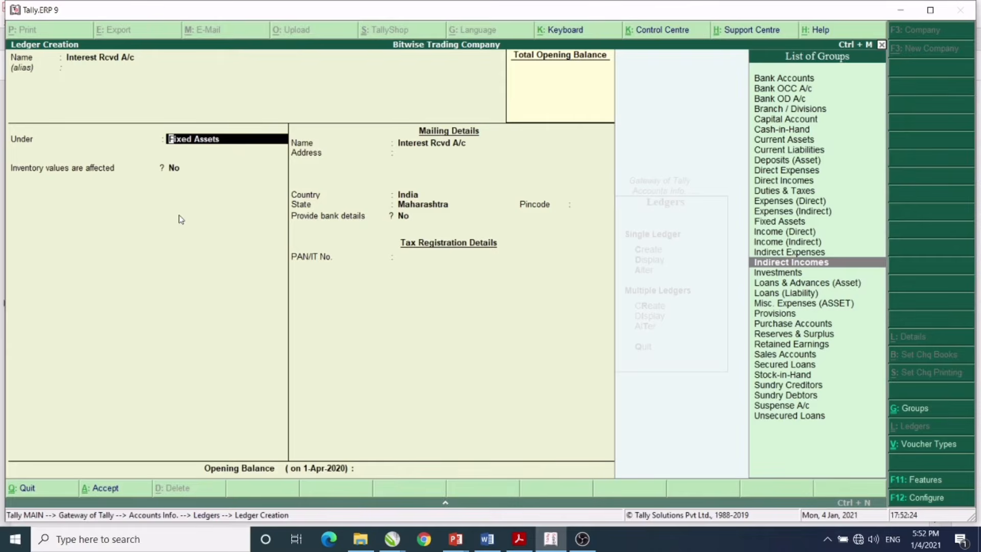
key(Return)
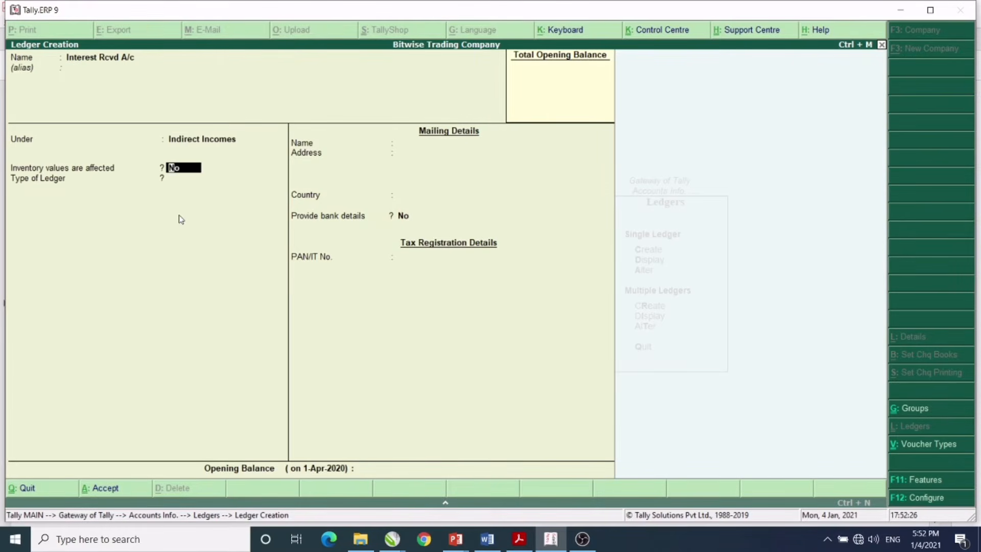
key(ctrl+a)
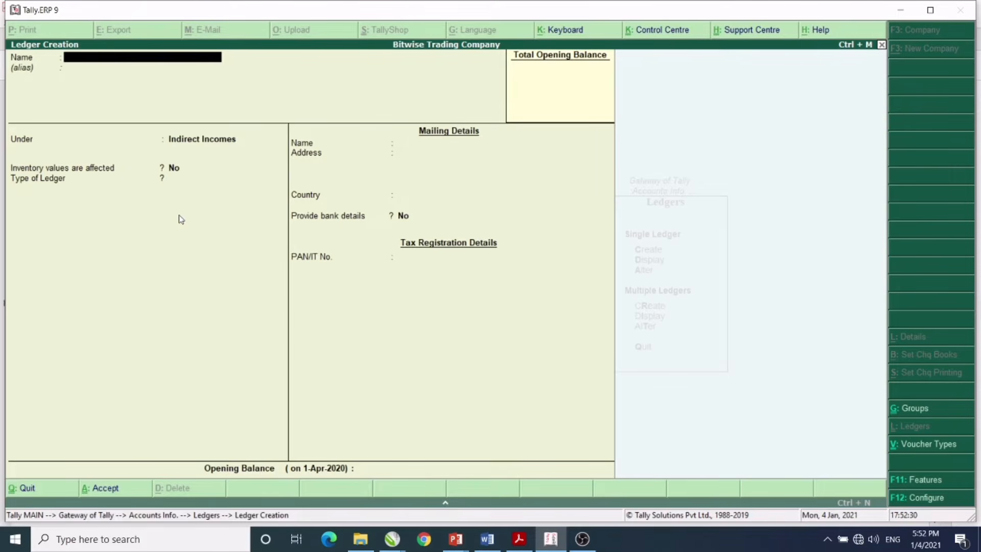
- Quit the open ledger creation form and go to Accounts Info > Ledgers
key(y)
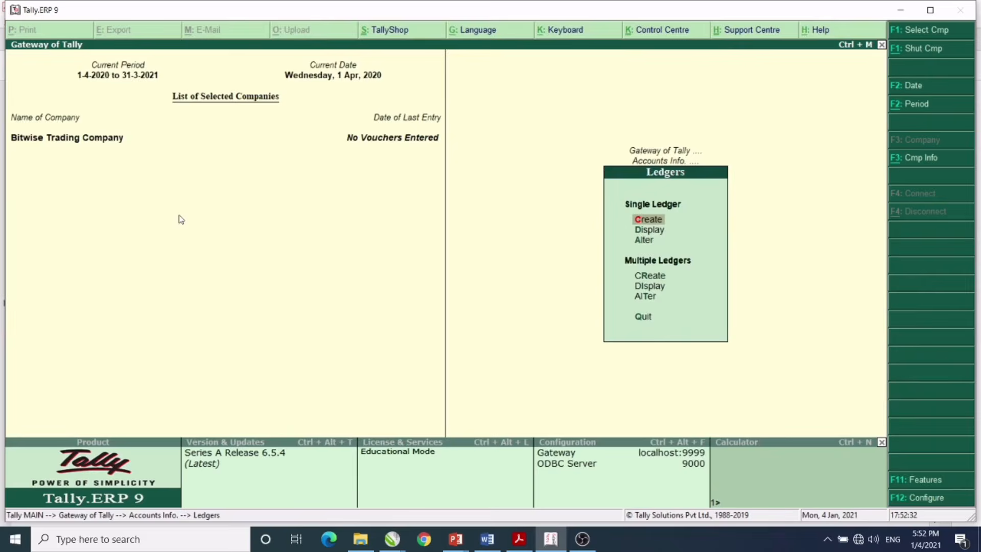
key(Escape)
key(Escape)
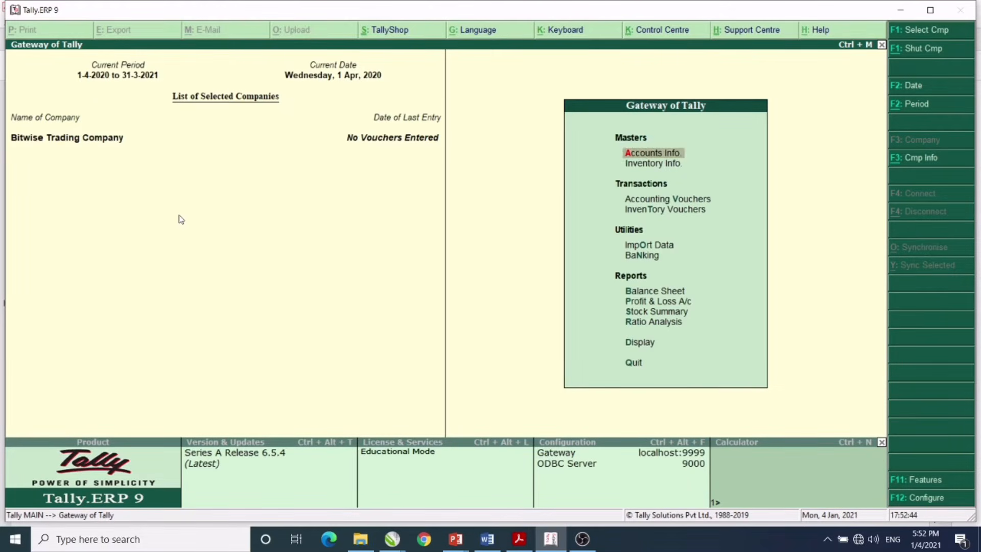
key(Return)
key(Down)
key(Return)
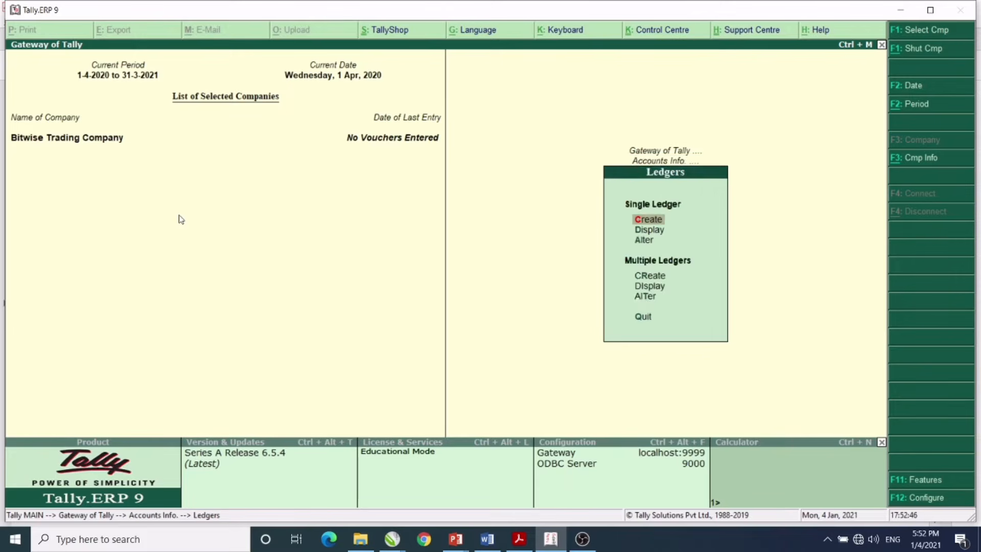
- Open and quit single ledger Create, then display the list of ten existing ledgers
key(Down)
key(Up)
key(Return)
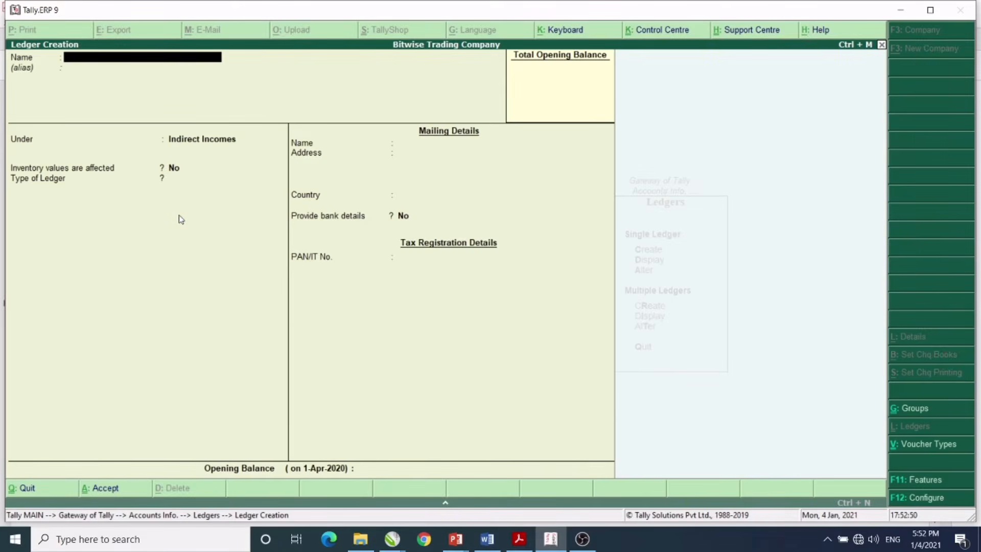
key(Escape)
key(Return)
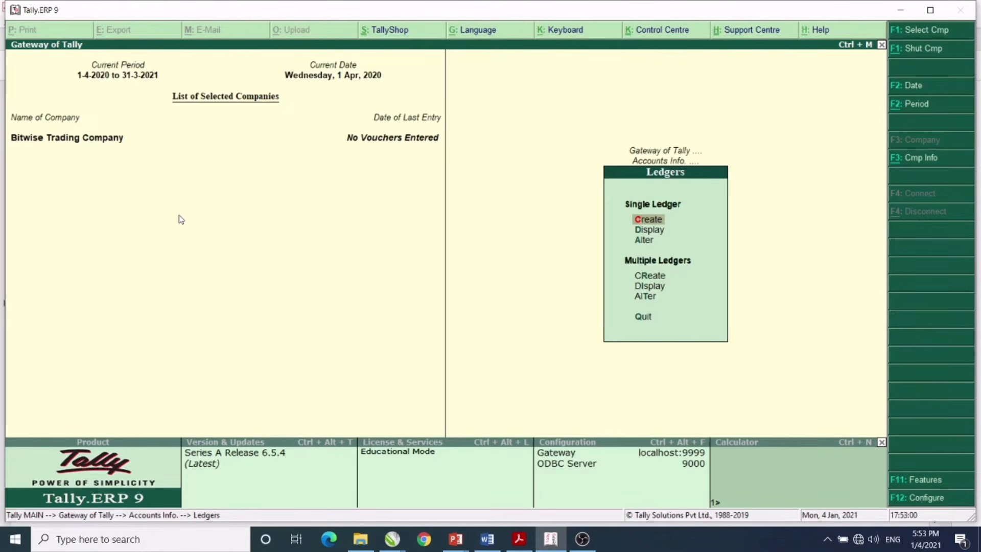
key(Down)
key(Return)
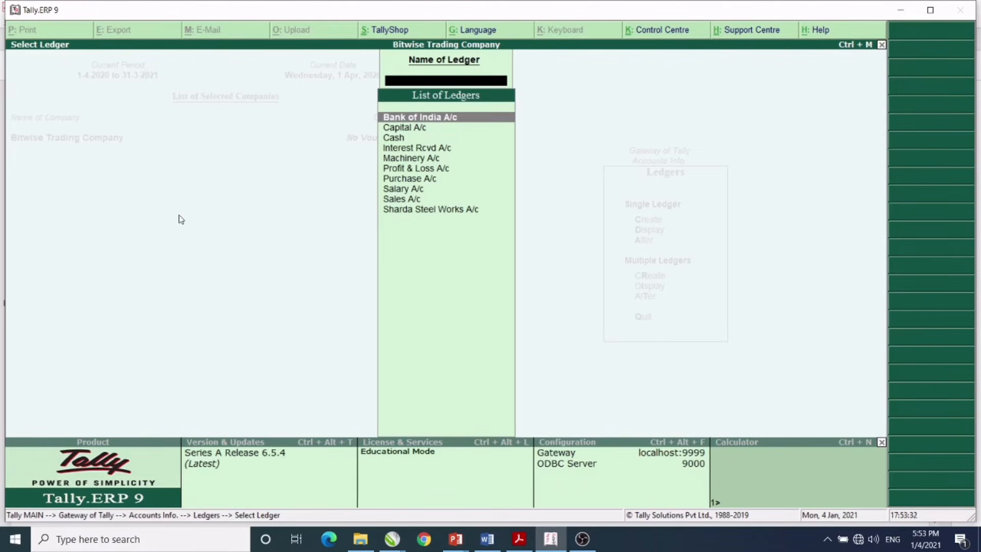
- Close the Select Ledger list and bring up the PDF's seven-transaction table
key(Escape)
key(Escape)
key(Escape)
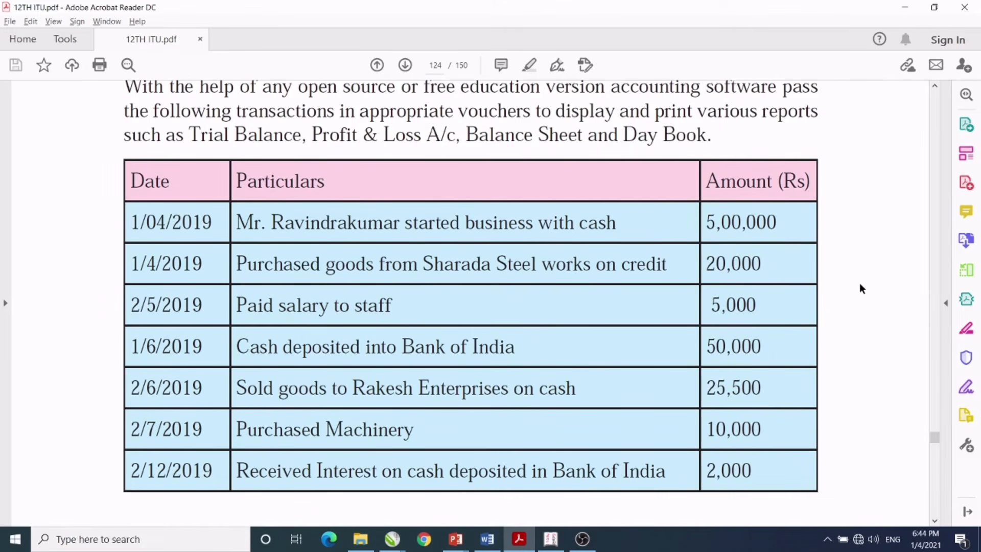
- Back in Tally, open Accounting Vouchers to start Payment voucher No. 1
click(550, 539)
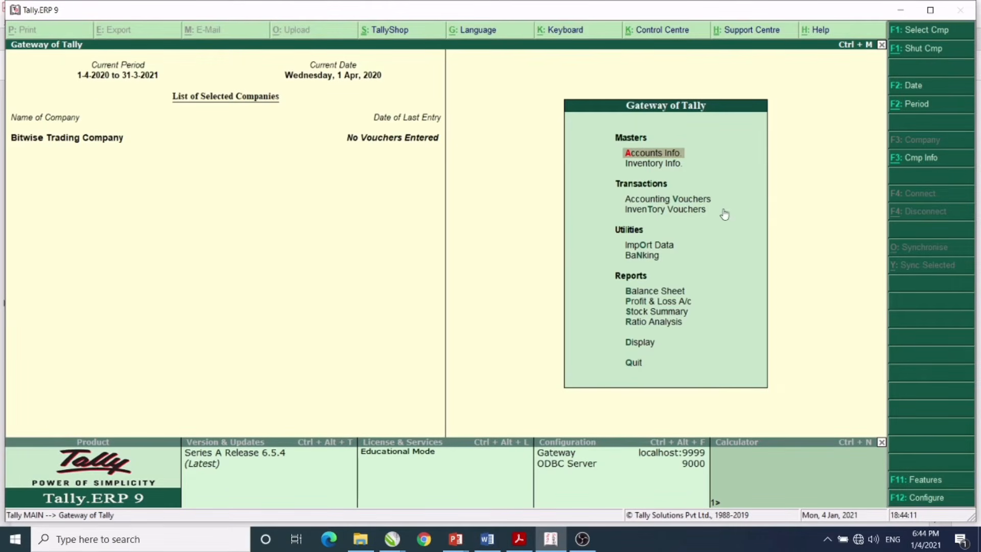
key(Down)
key(Down)
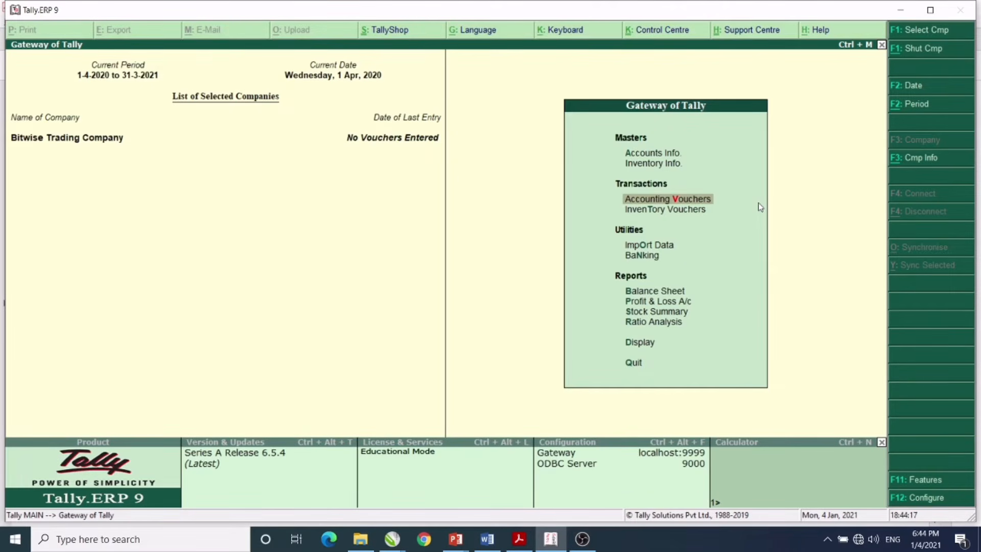
key(Return)
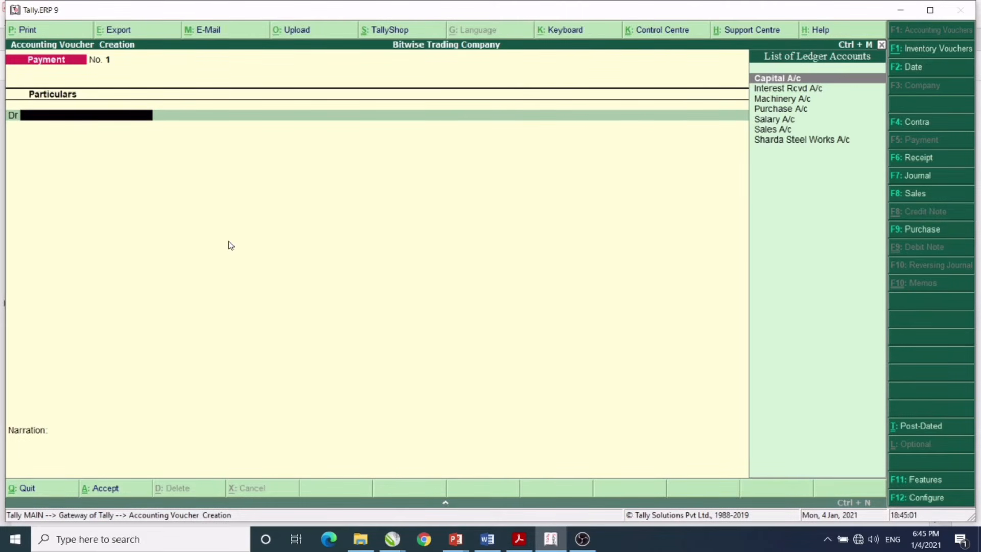
- Review the Payment configuration's Cr/Dr and single entry mode settings, then close it with Ctrl+A
click(934, 497)
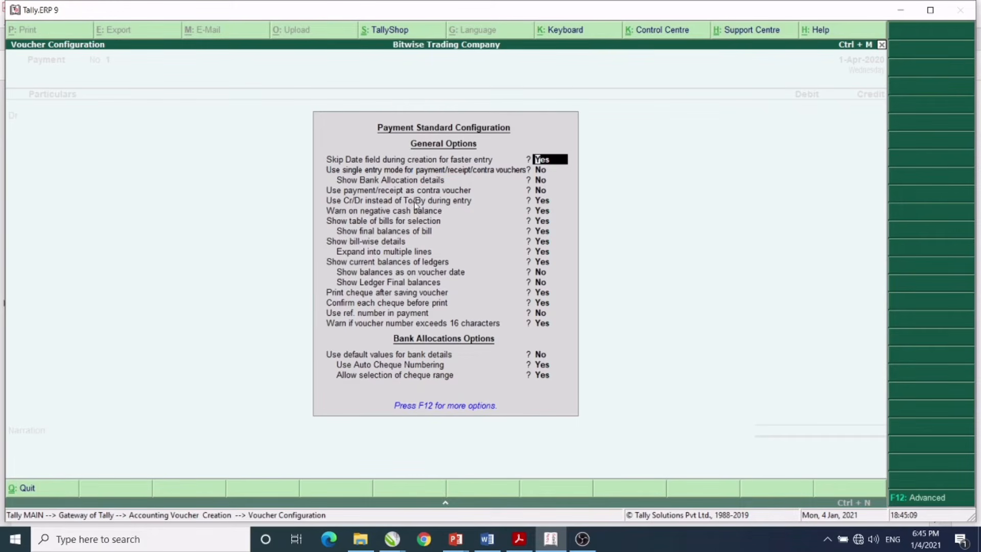
click(541, 201)
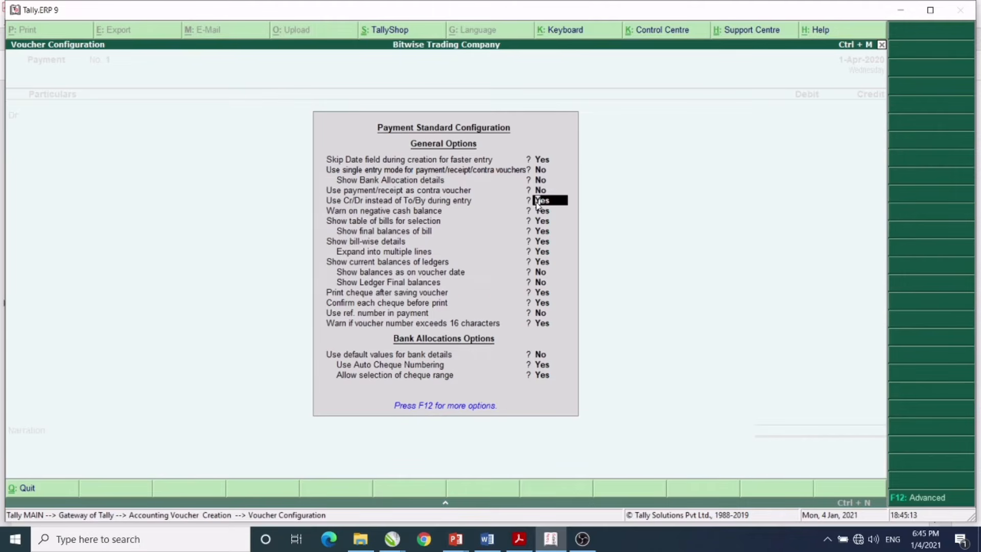
click(541, 171)
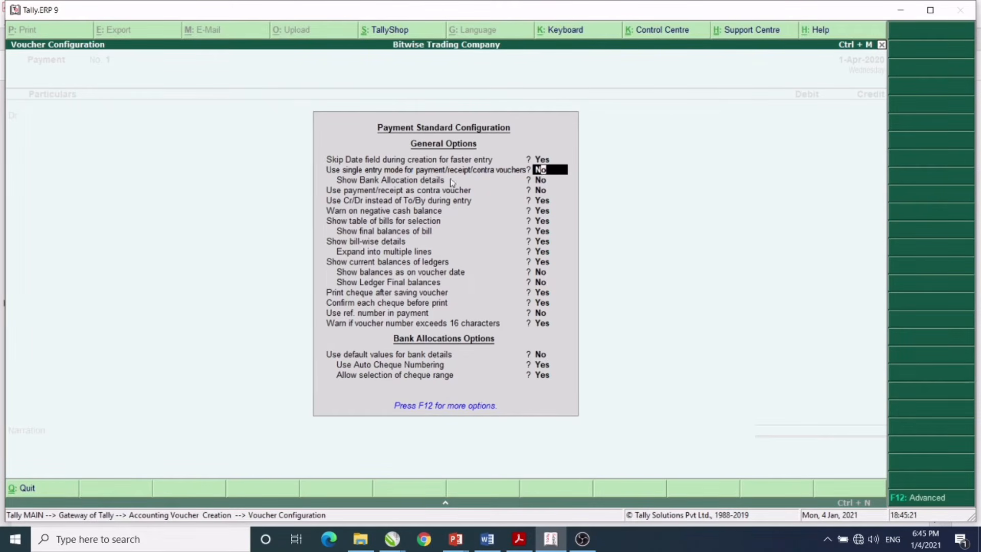
click(539, 202)
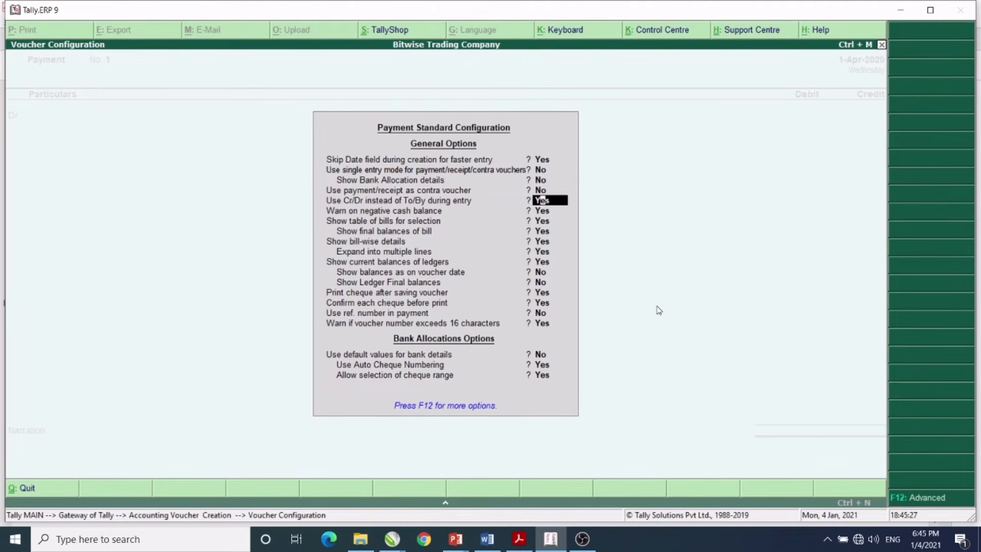
key(ctrl+a)
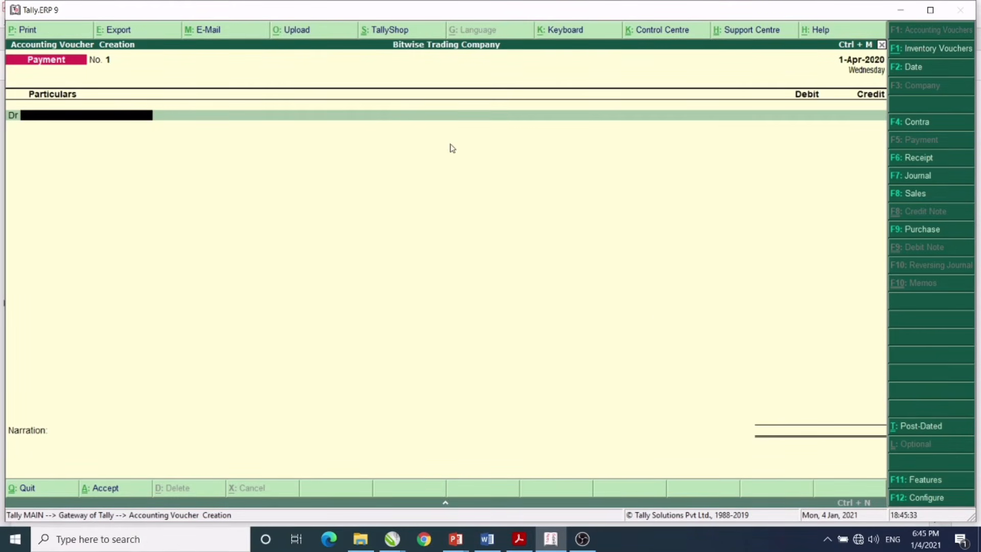
click(518, 545)
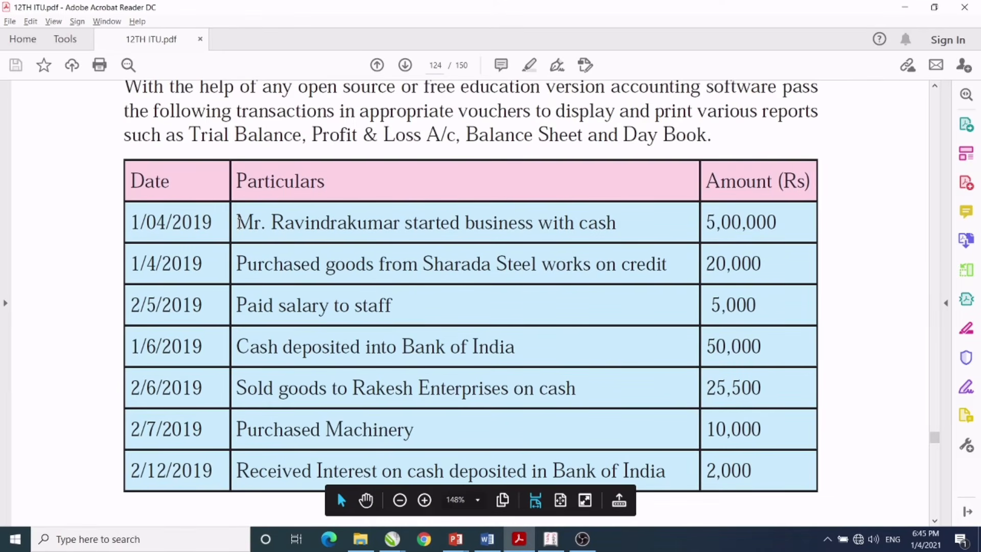
drag(238, 223, 351, 211)
drag(482, 223, 588, 233)
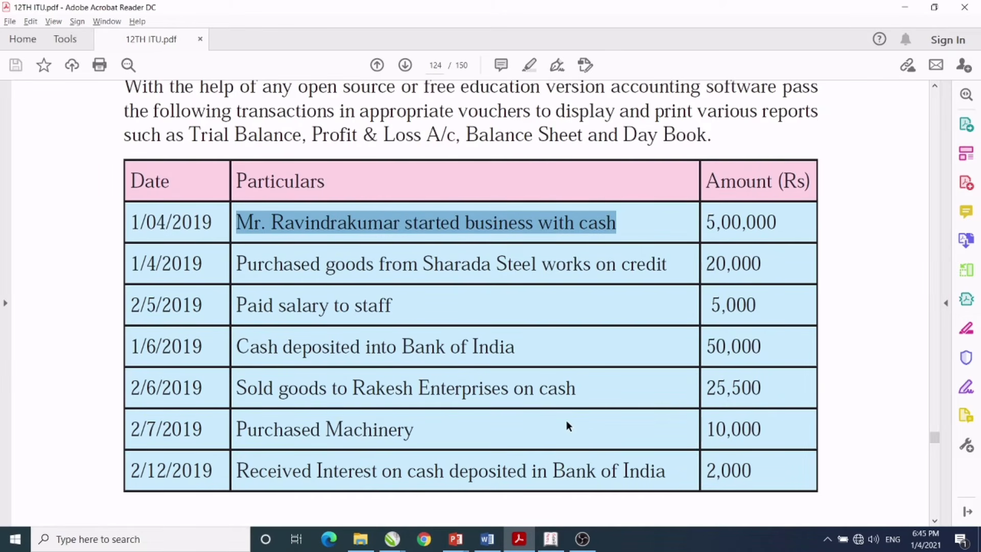
click(550, 539)
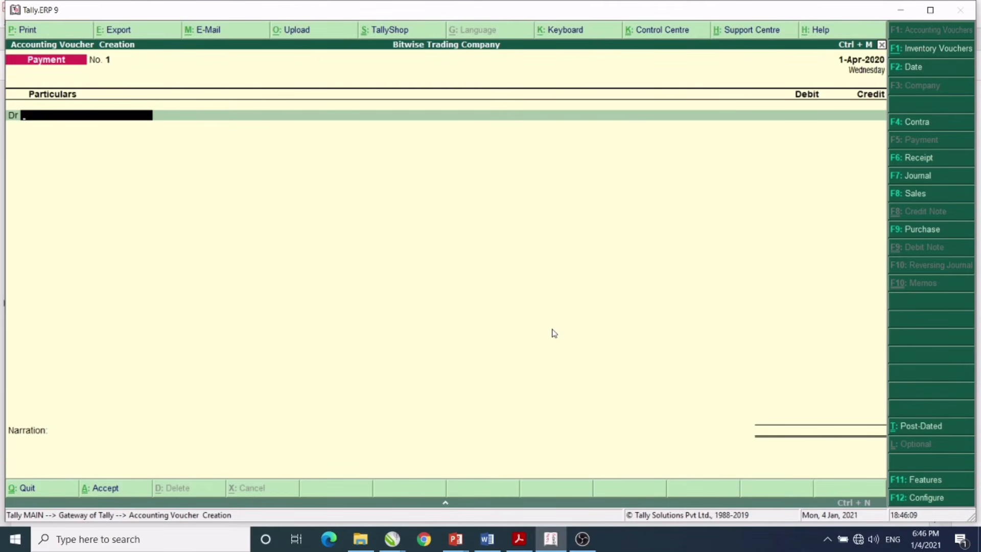
- Save Receipt No. 1: Capital A/c Cr, Cash Dr 5,00,000, narrated 'being business started'
click(915, 160)
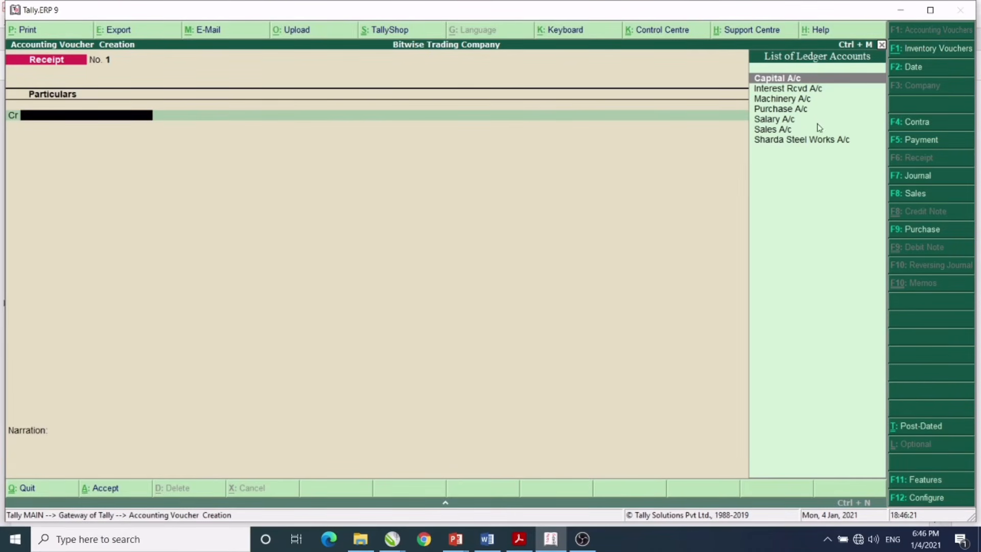
click(792, 79)
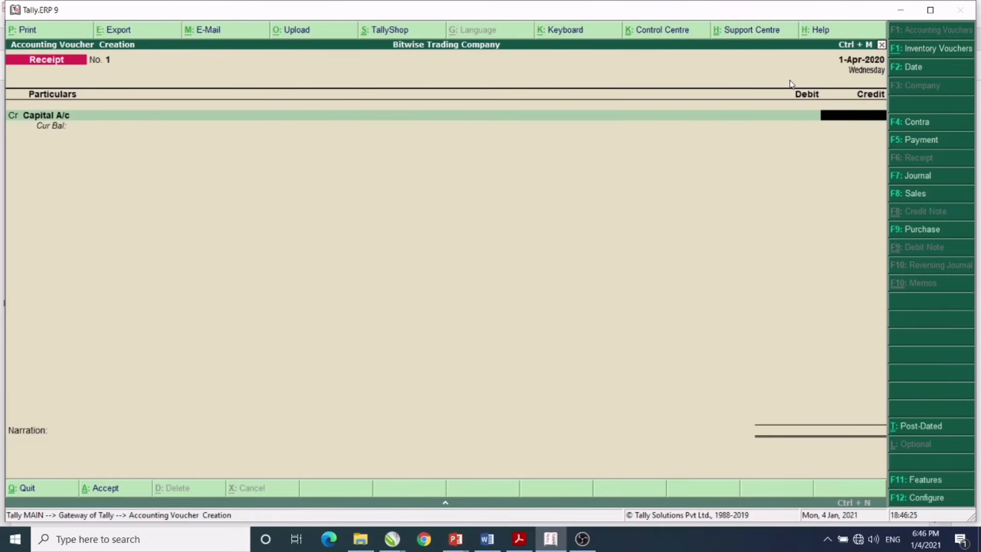
text(500000)
key(Return)
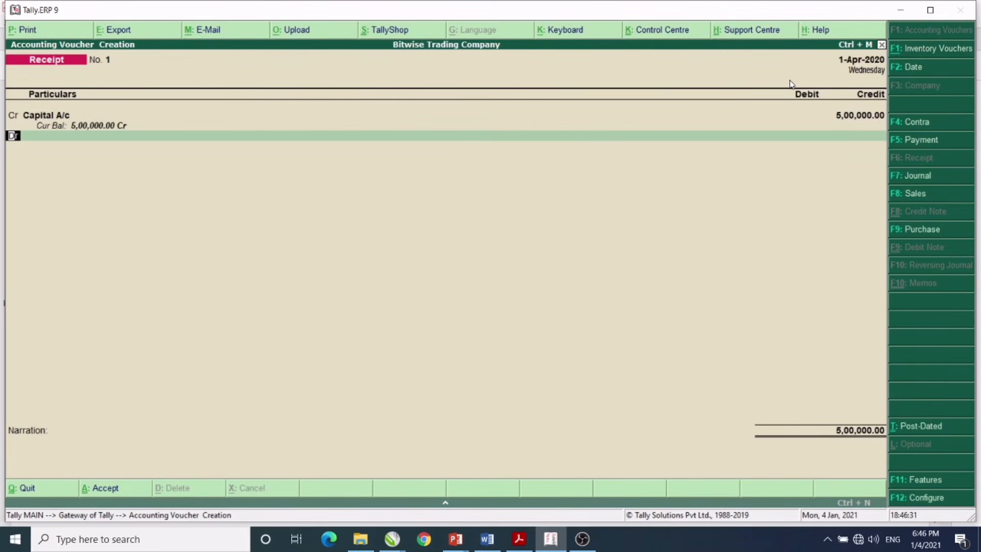
key(Return)
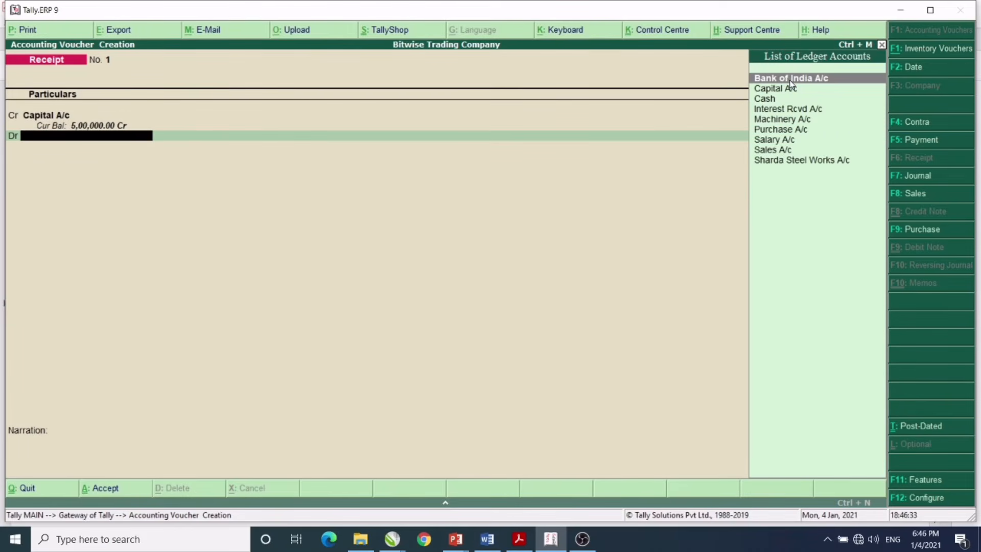
key(Down)
key(Down)
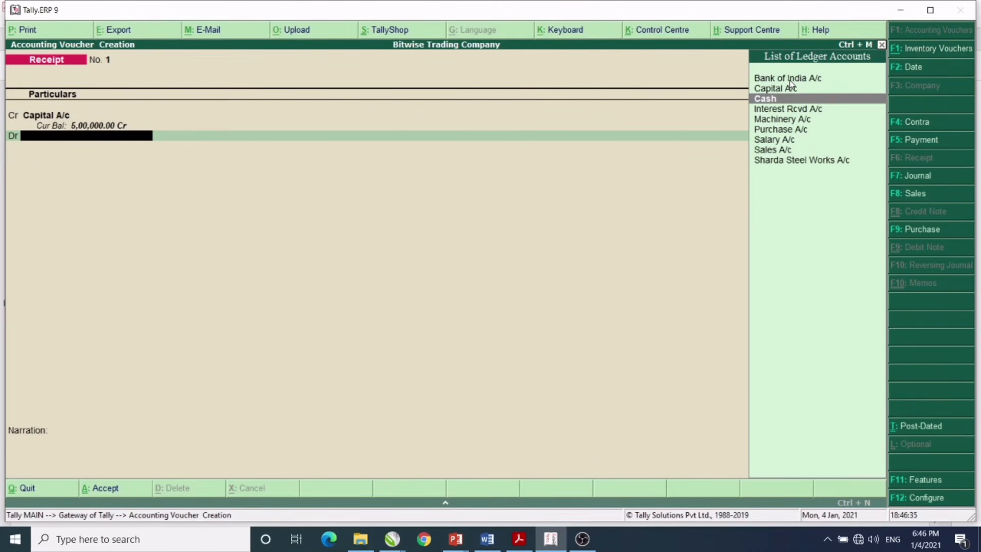
key(Return)
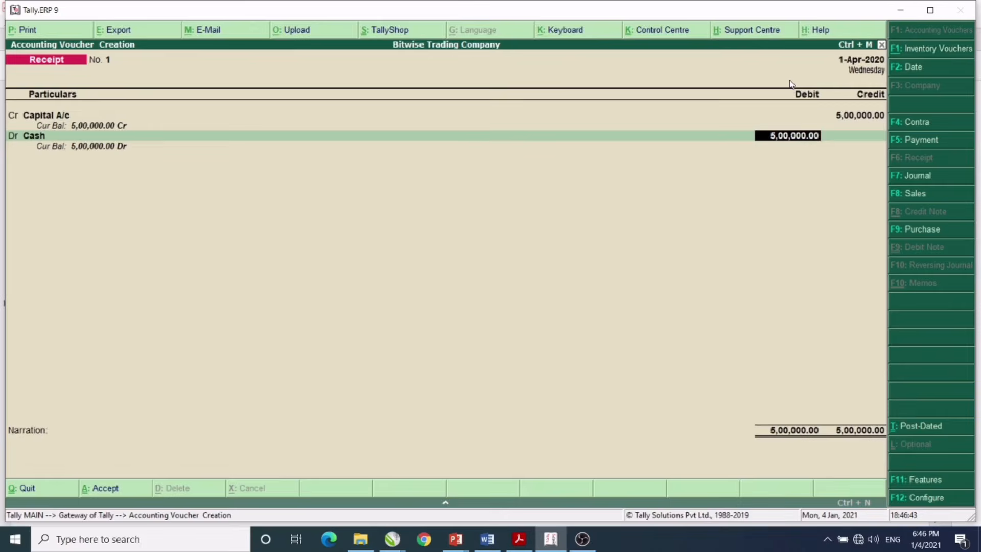
key(Return)
text(being)
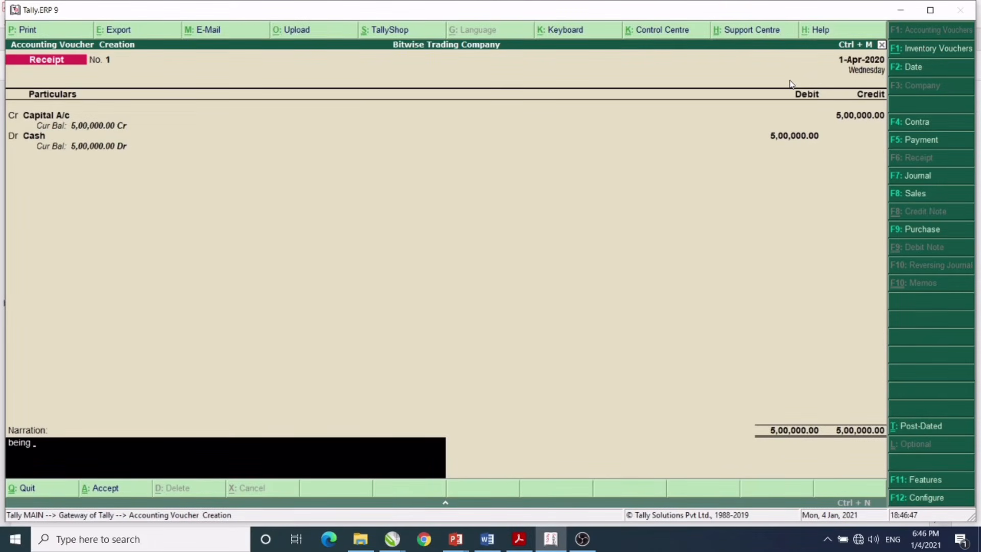
text( business started)
key(Return)
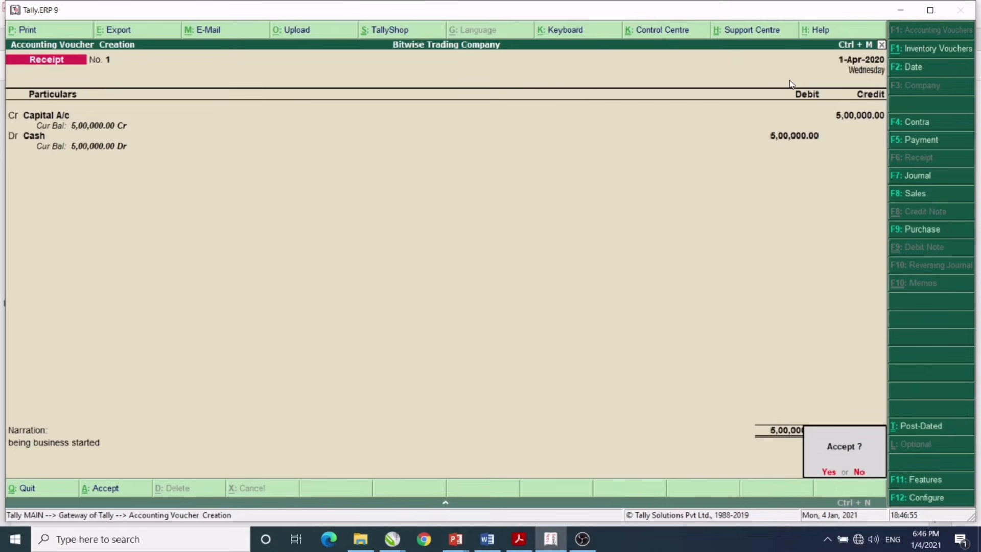
key(Return)
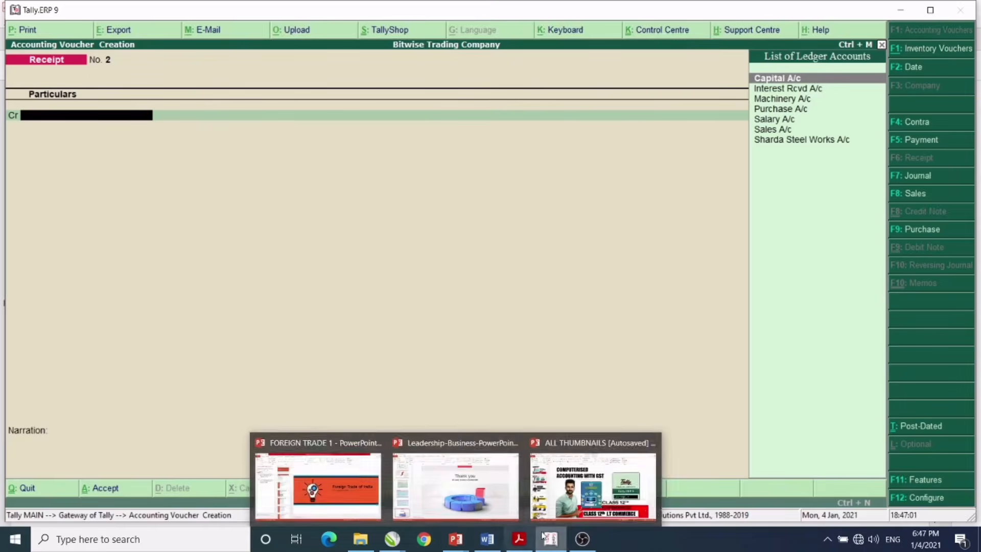
- Start Purchase No. 1 with party Sharda Steel Works A/c (Maharashtra) and Purchase A/c ledger
click(520, 539)
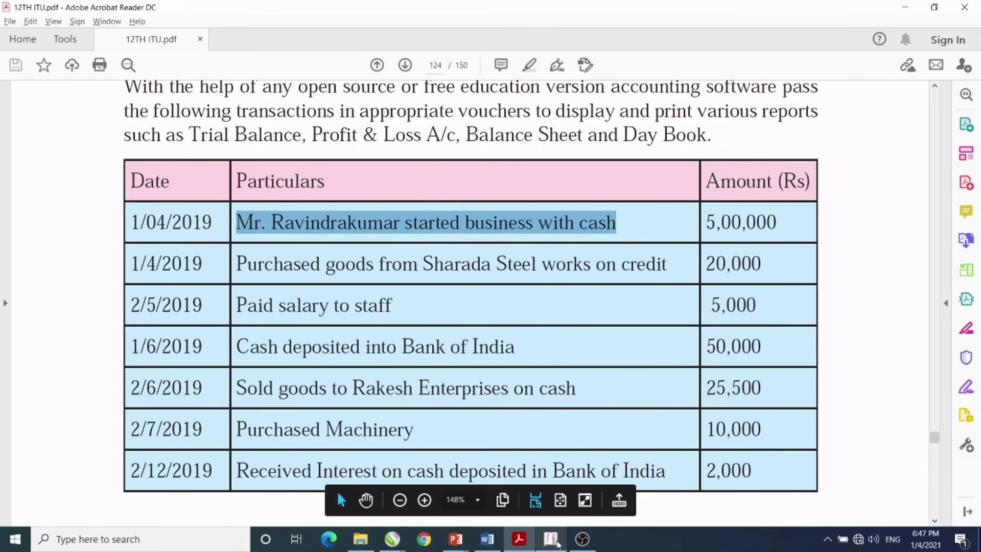
click(557, 543)
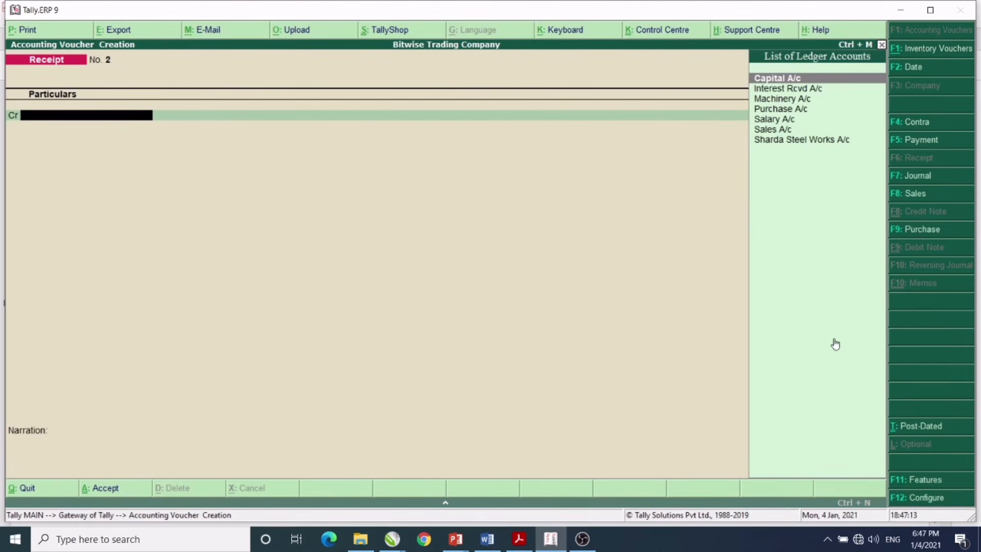
click(909, 232)
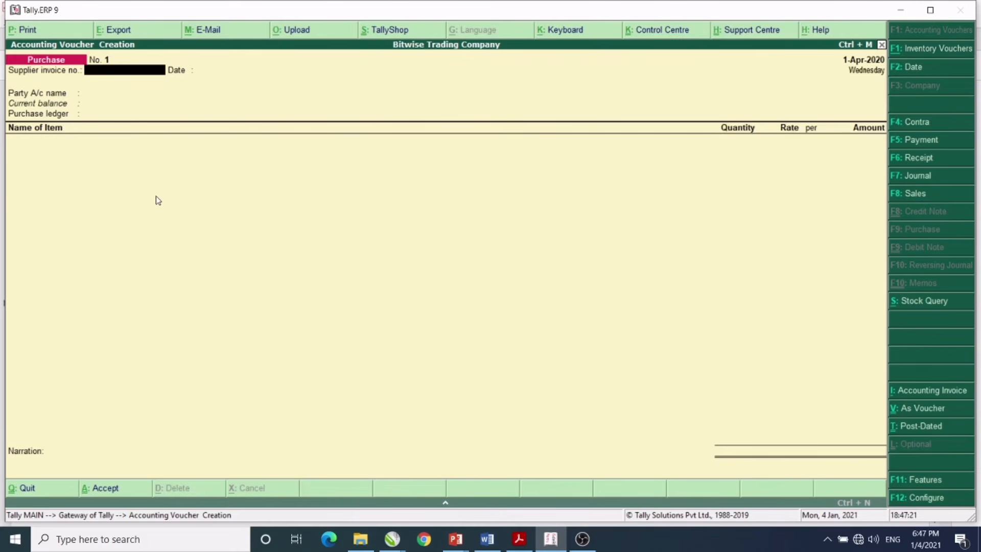
key(Return)
key(Return)
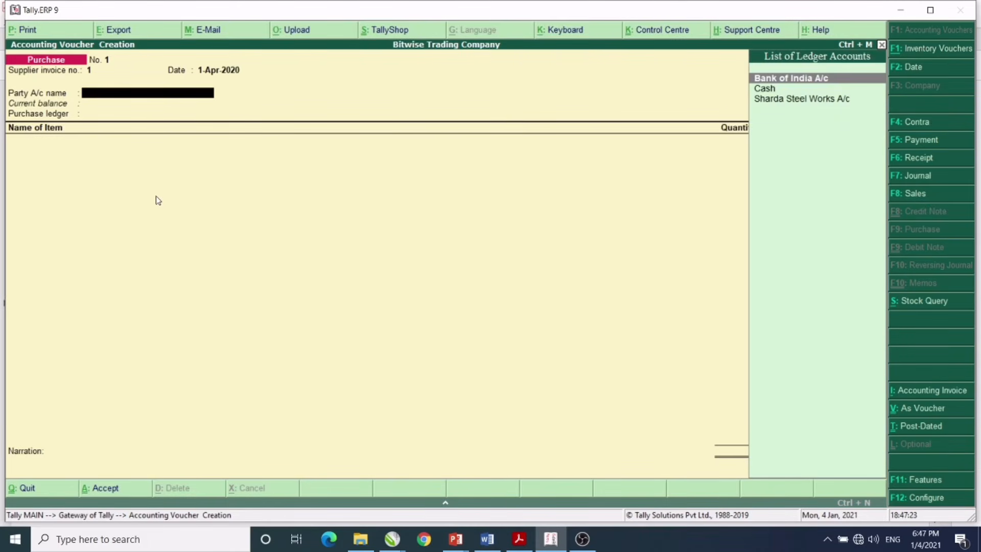
key(Down)
key(Down)
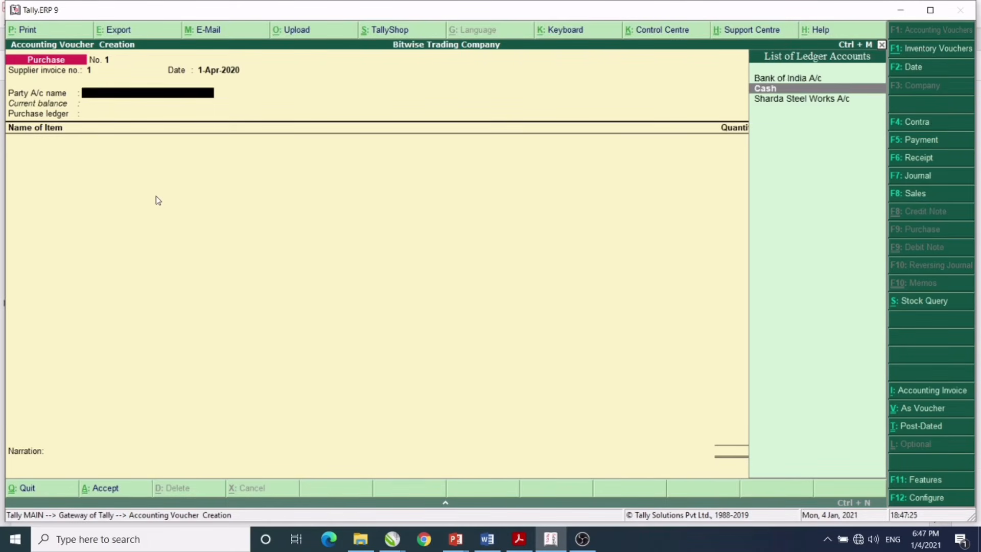
key(Return)
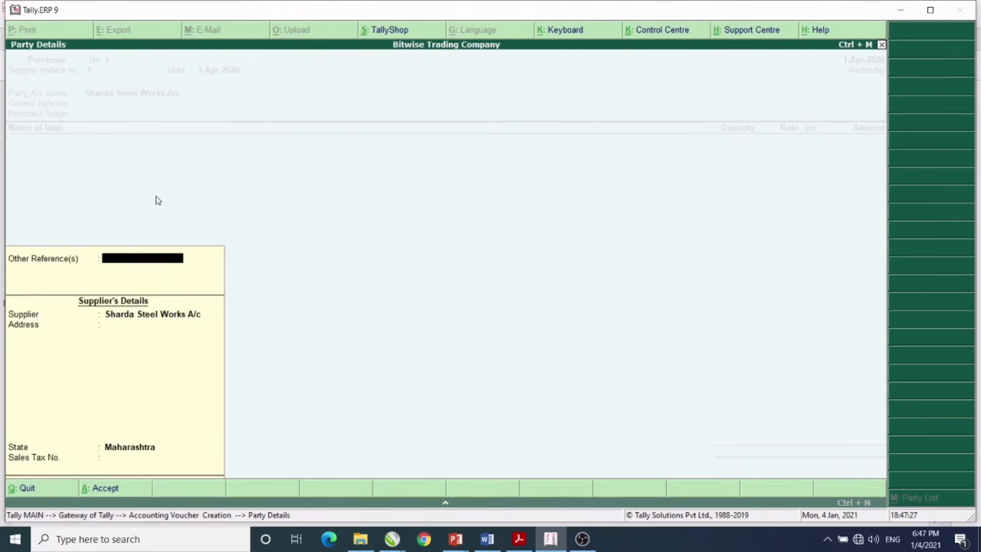
key(Return)
key(Return)
key(Return)
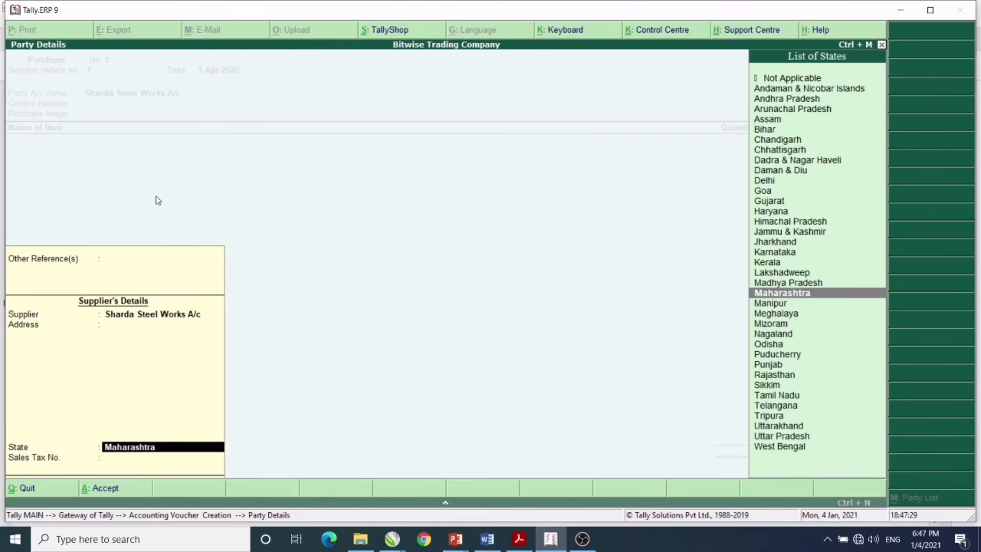
key(Return)
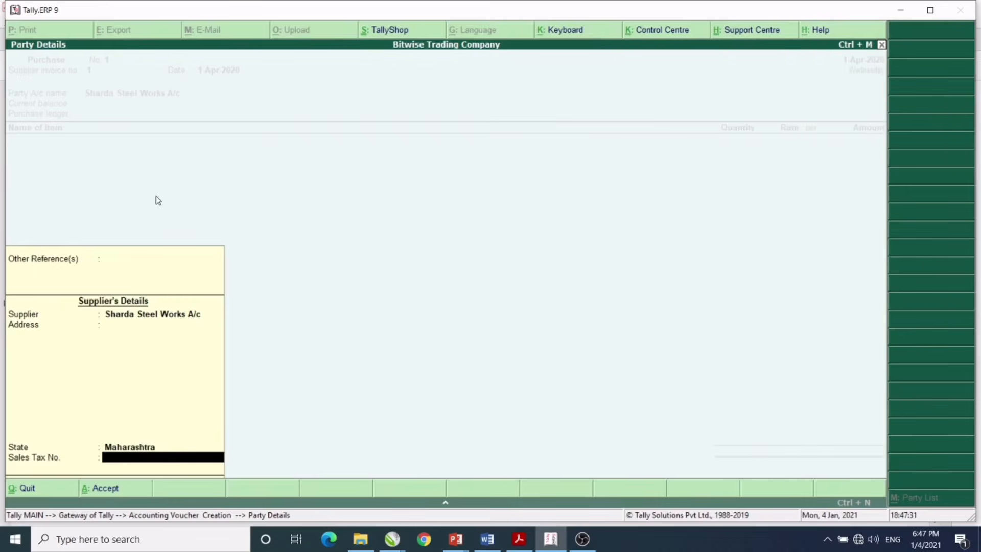
key(Return)
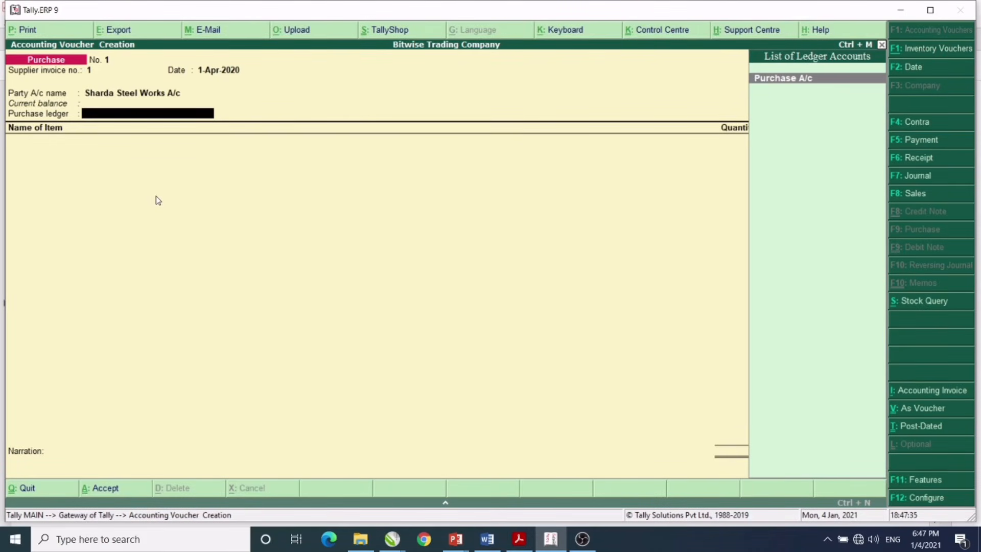
click(789, 84)
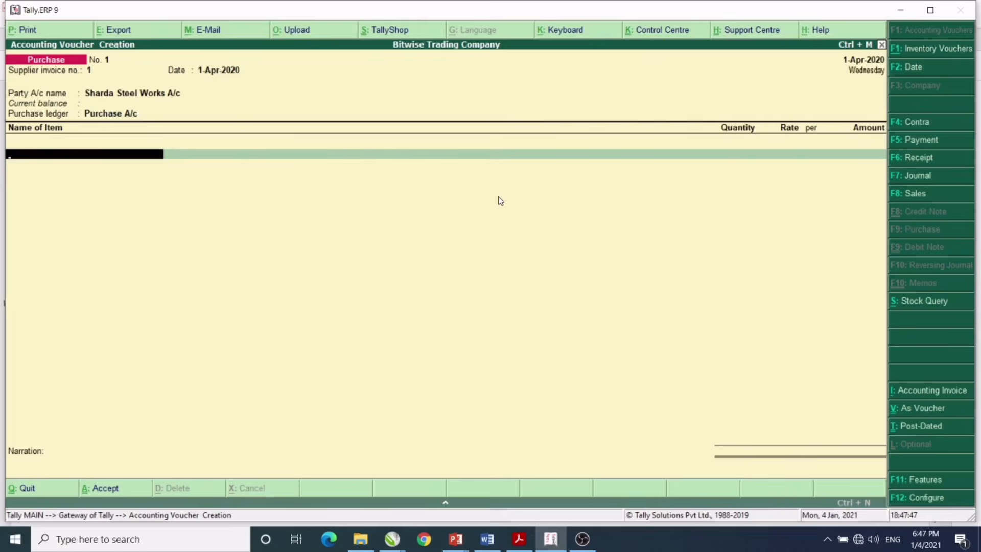
- Create the stock item 'Goods' and enter it as the purchase's first item line
key(alt+c)
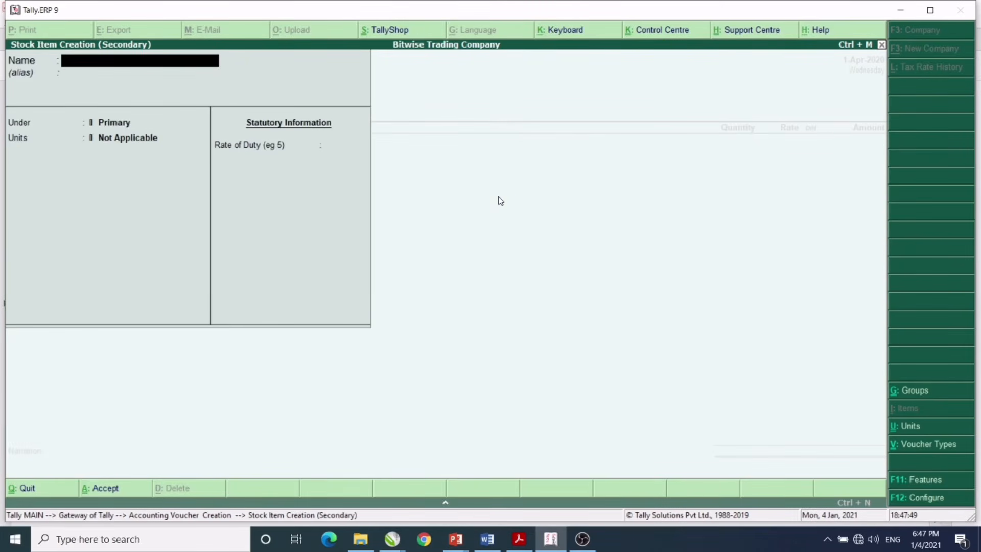
text(Goods)
key(Return)
key(Return)
key(Return)
key(Return)
key(Return)
key(Return)
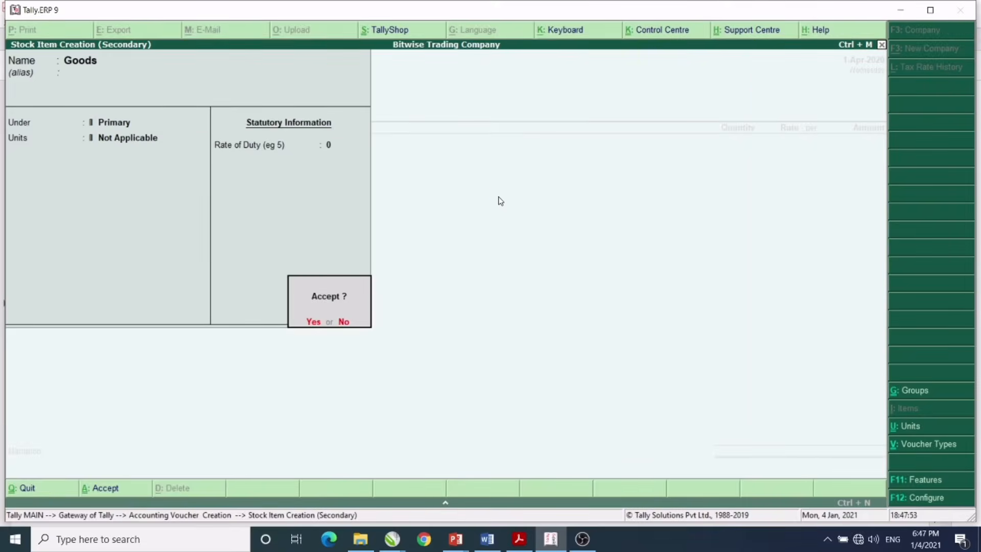
key(Return)
key(Return)
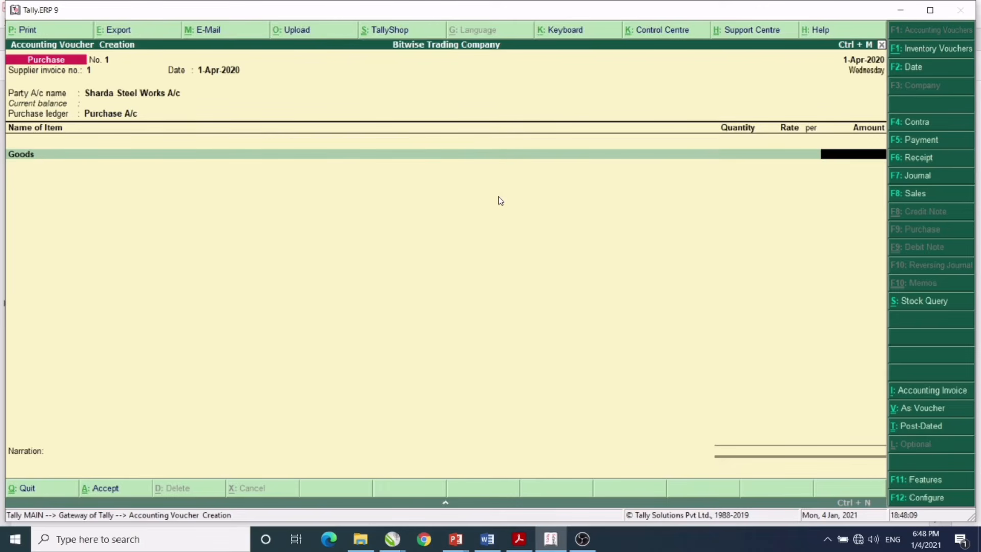
- Enter 20,000 for Goods, narrate 'being goods purchased on credit from sharda stee', and save
text(20000)
key(Return)
key(Return)
key(Return)
key(Return)
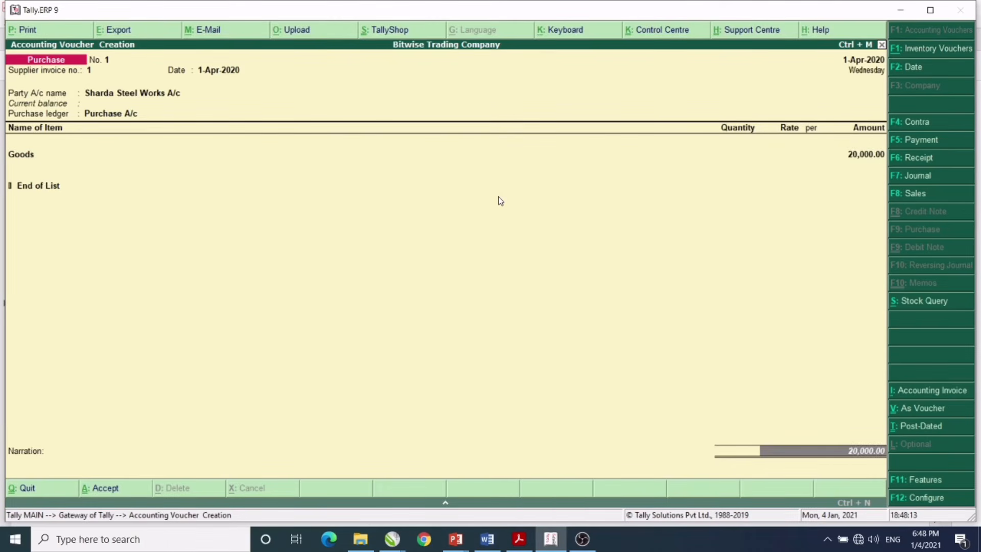
text(bein)
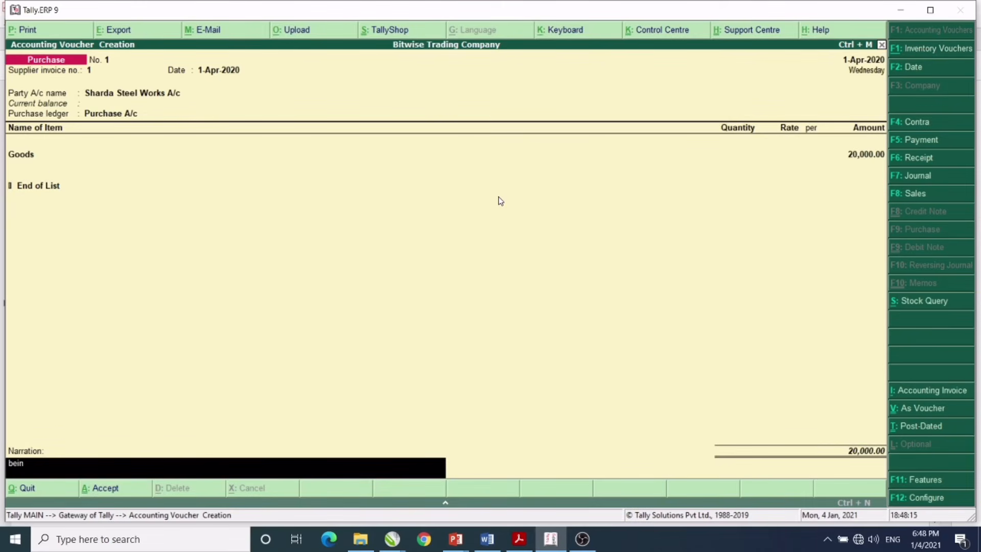
text(g goods purchased on credit )
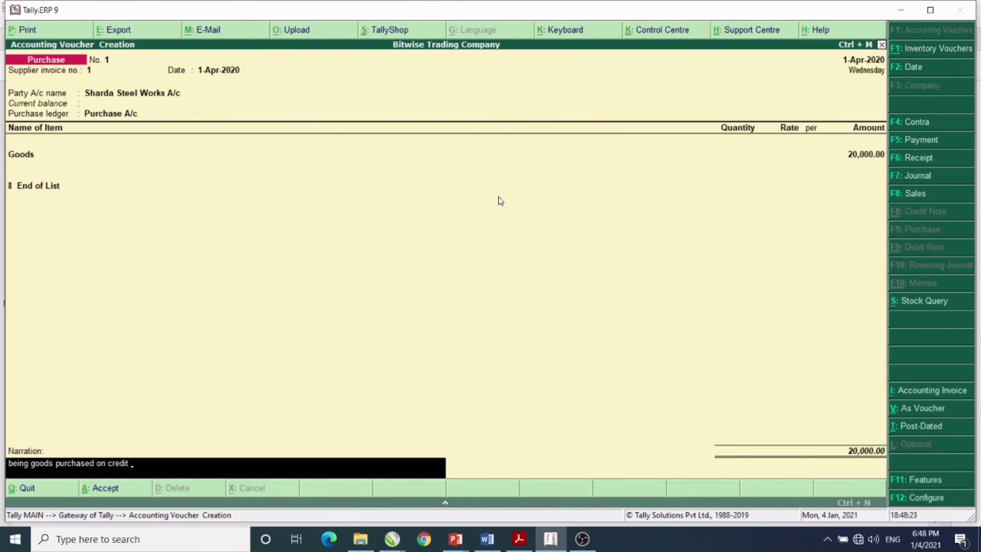
text(from sharda steel)
key(Return)
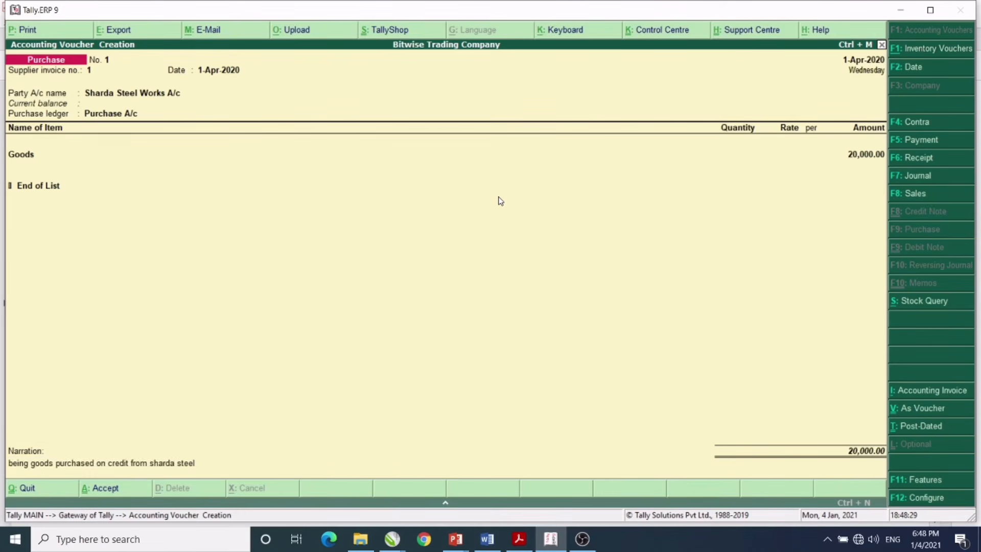
key(Return)
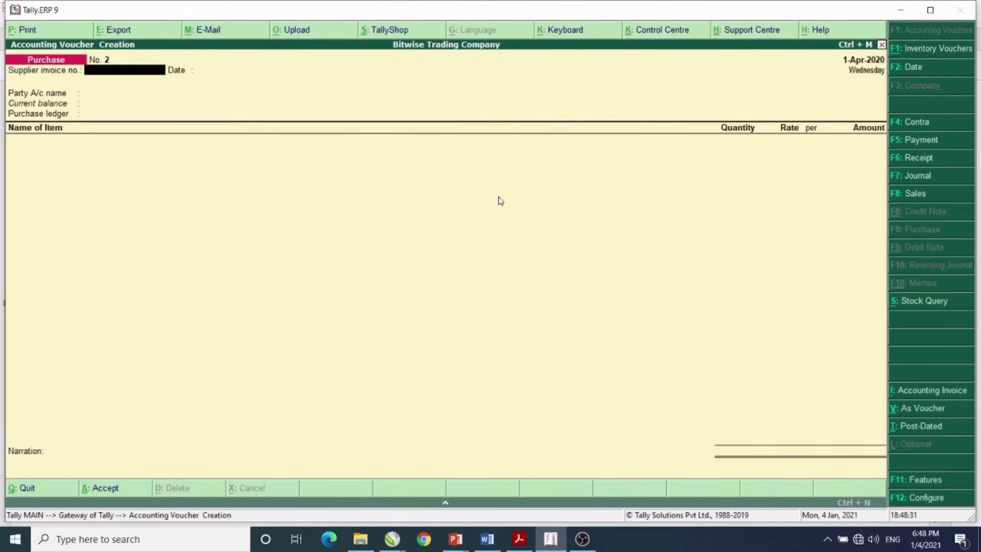
- Check the PDF transaction list, then start a blank Payment voucher in Tally
click(512, 541)
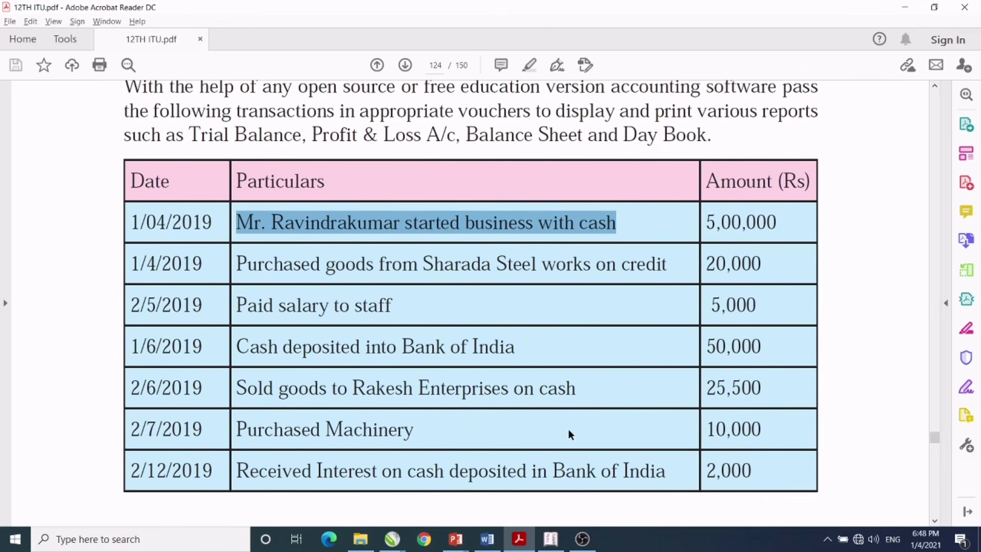
click(551, 542)
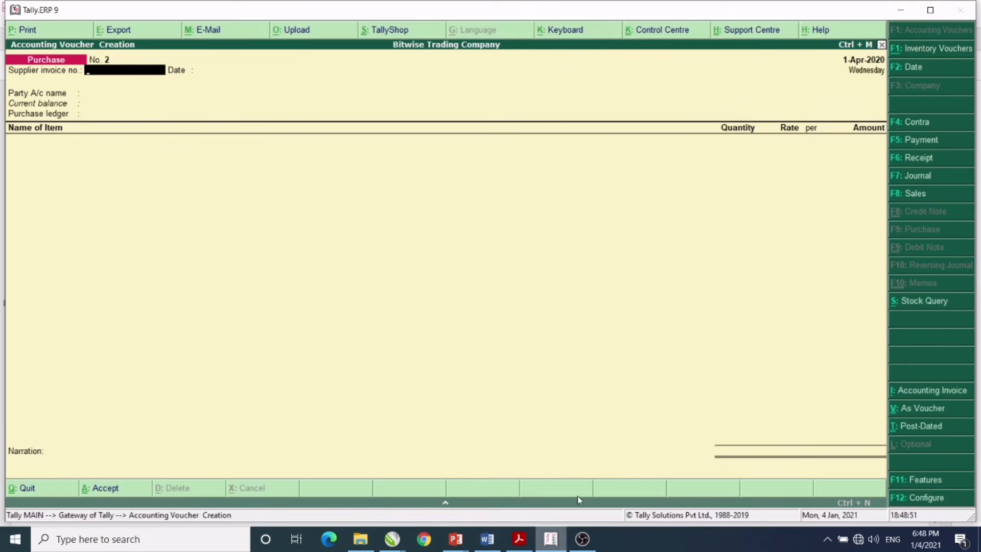
click(928, 146)
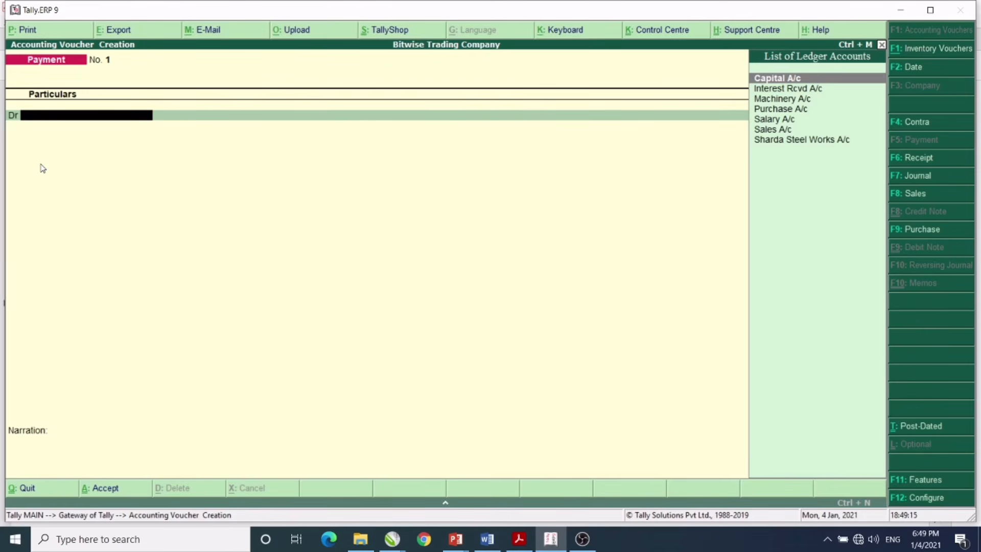
- Save Payment No. 1: Salary A/c Dr 5,000, Cash Cr, narrated 'being salary paid to staff'
text(S)
key(Down)
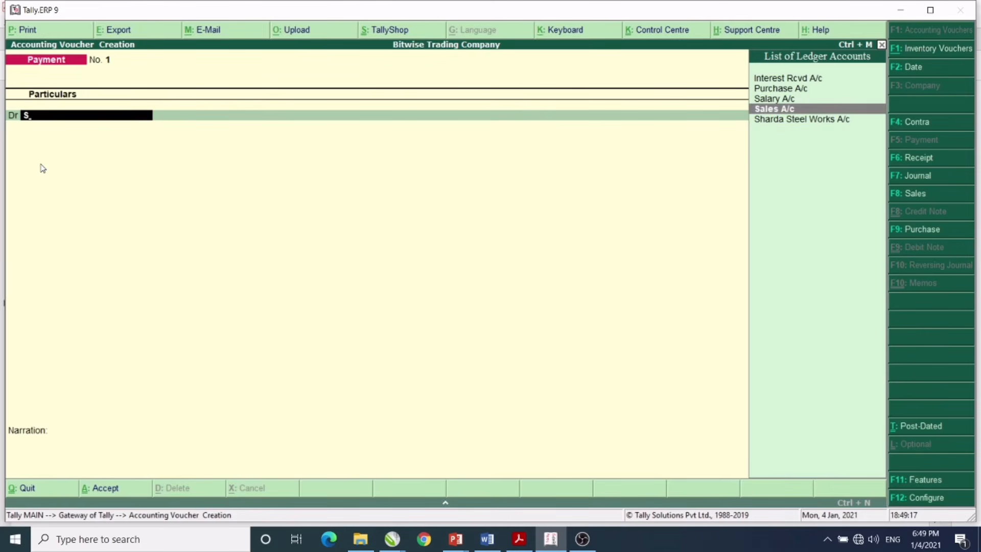
key(Up)
key(Return)
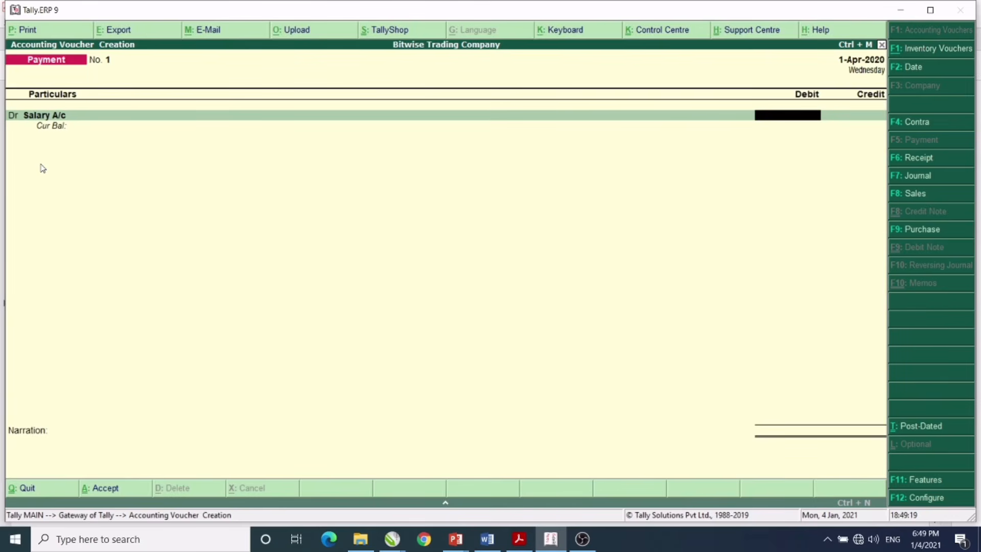
text(5000)
key(Return)
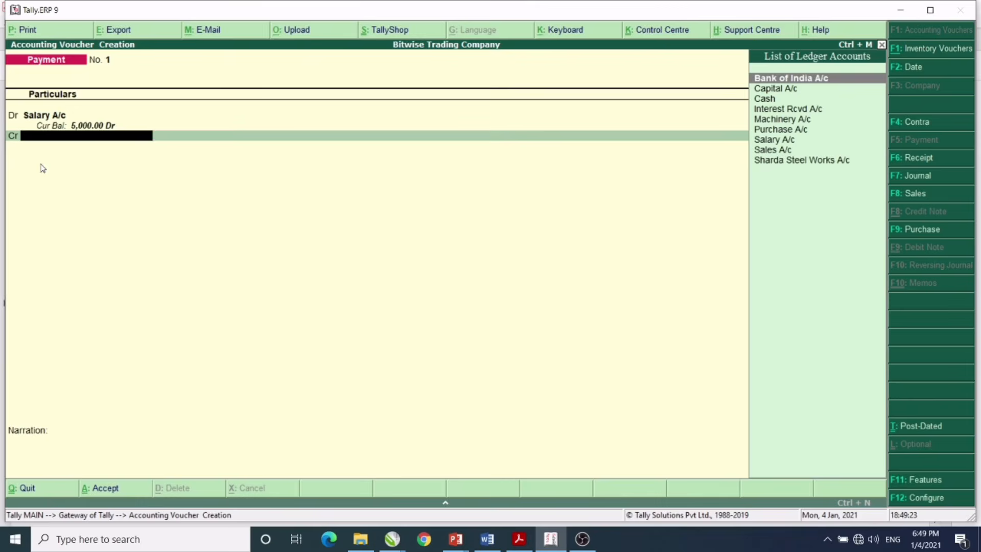
key(Down)
key(Down)
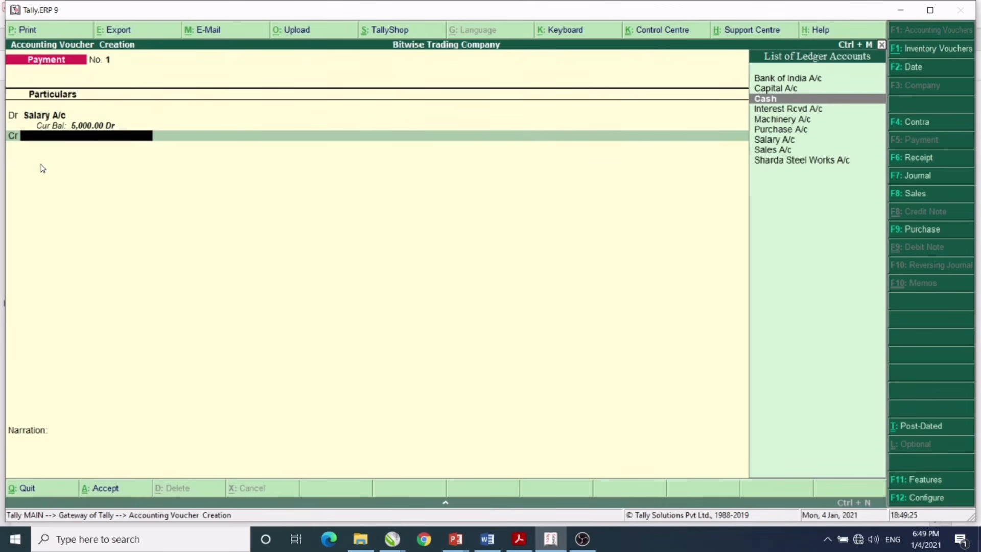
key(Return)
key(Return)
text(b)
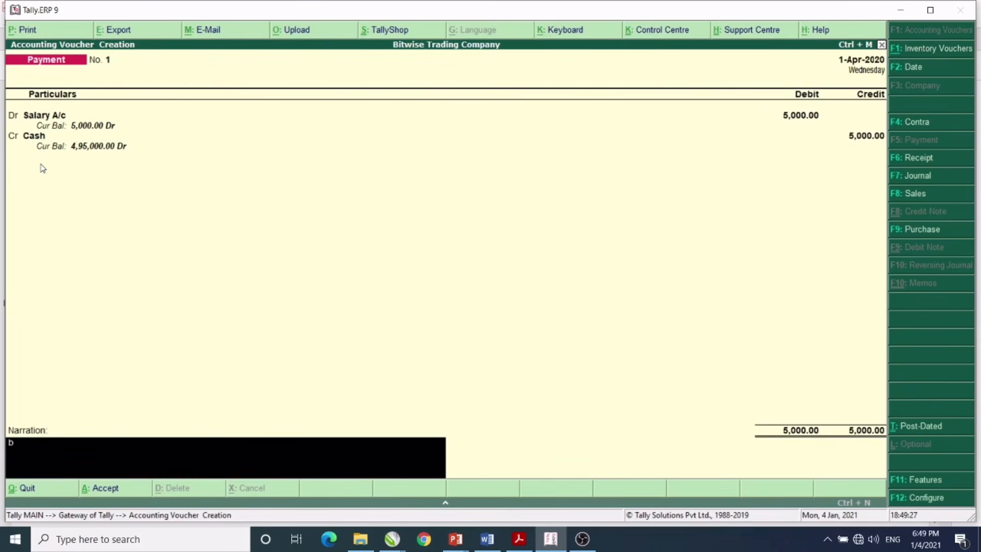
text(eing salary paid to staff)
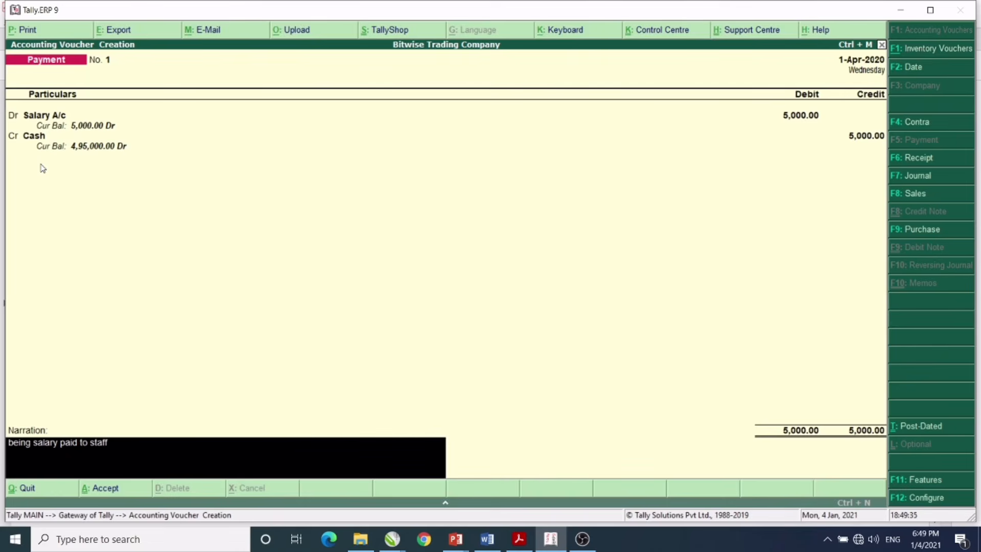
key(Return)
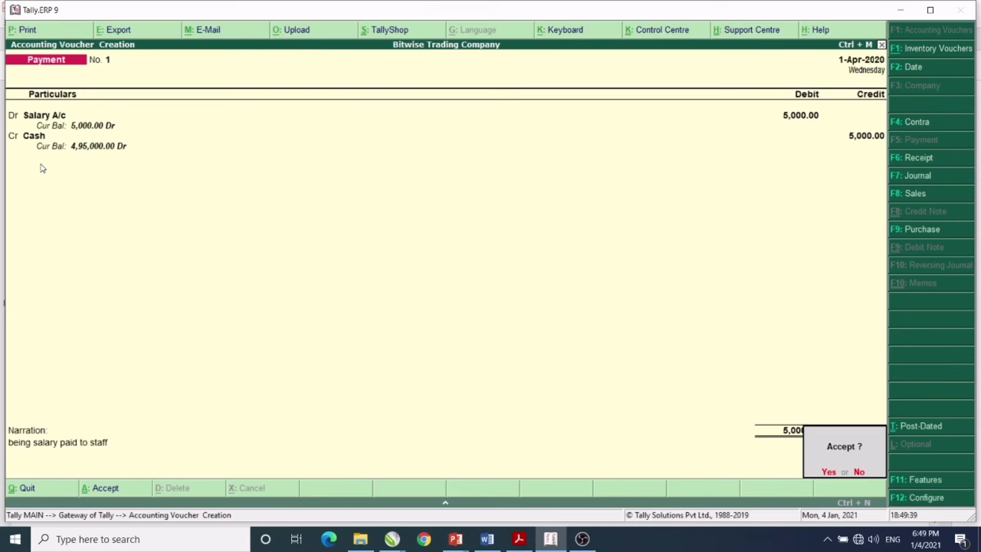
key(y)
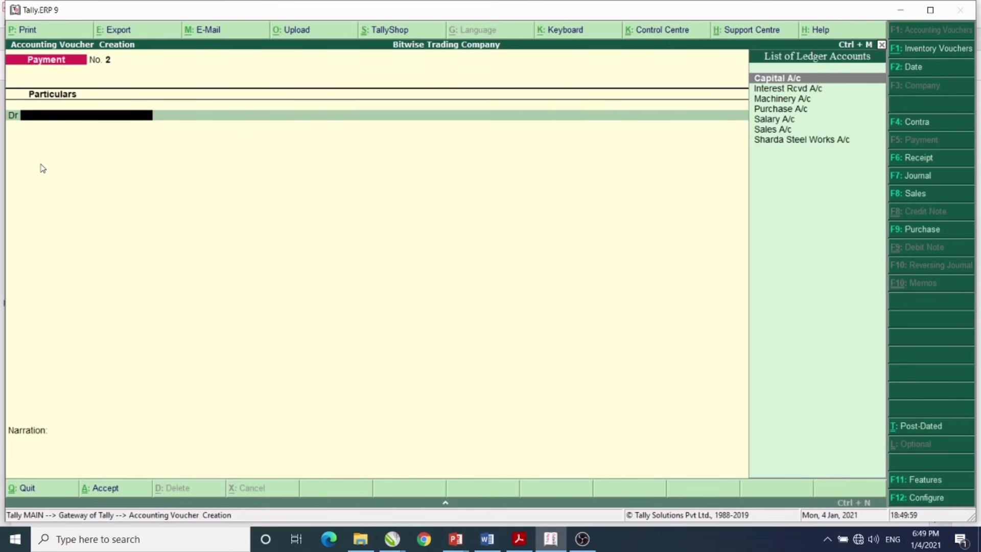
- Quit voucher entry and display the Trial Balance, balanced at 5,20,000.00 on both sides
key(Escape)
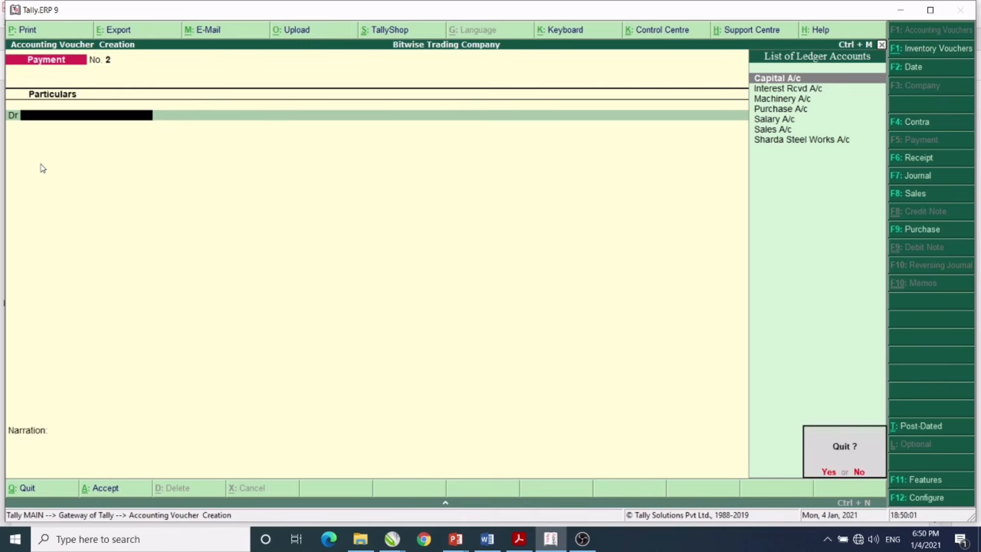
key(y)
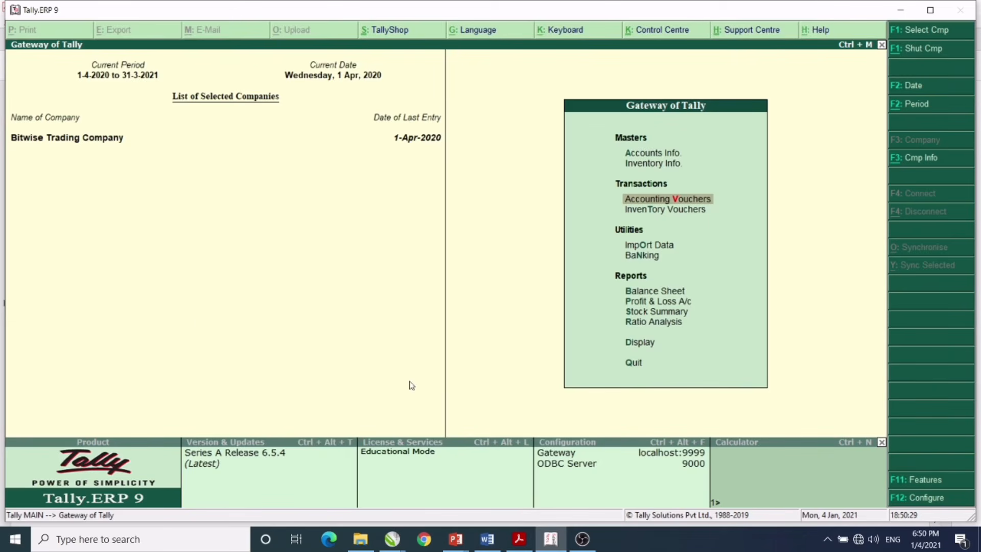
click(644, 348)
click(644, 348)
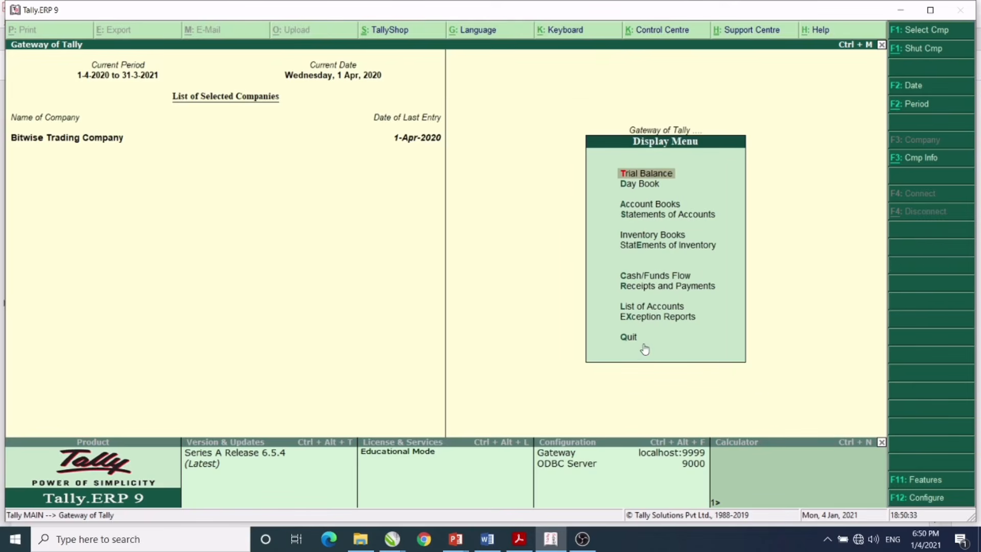
click(635, 177)
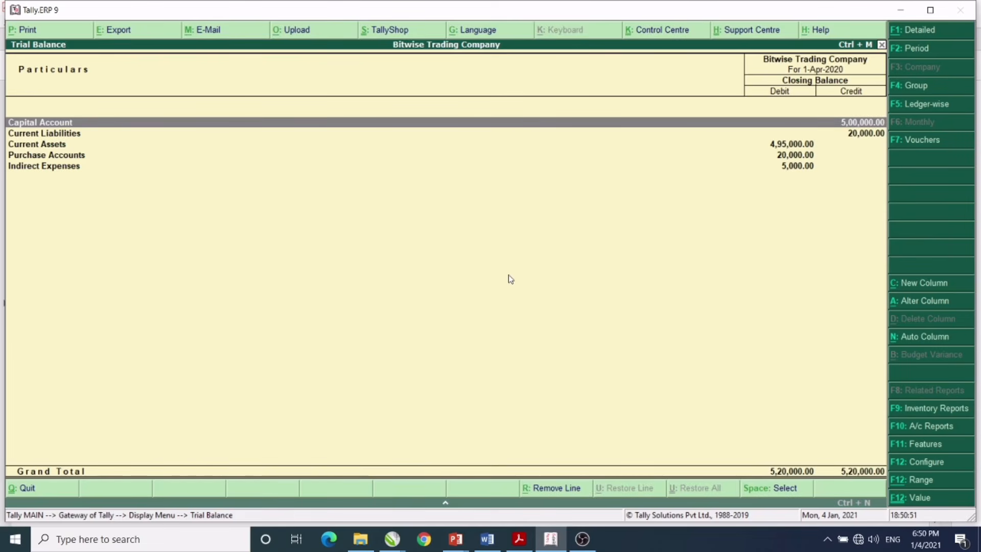
- Close the Trial Balance back to Gateway of Tally and highlight Profit & Loss A/c
key(Escape)
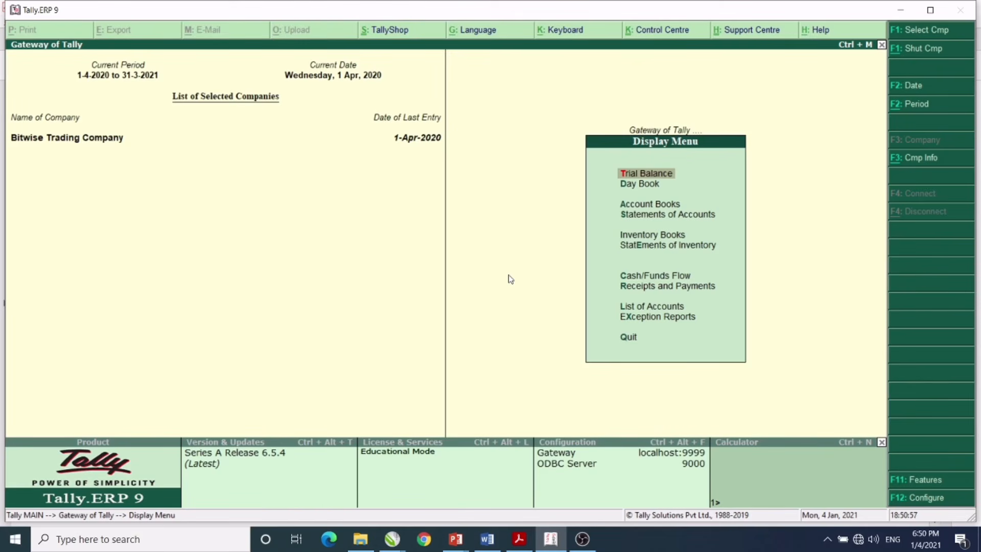
key(Escape)
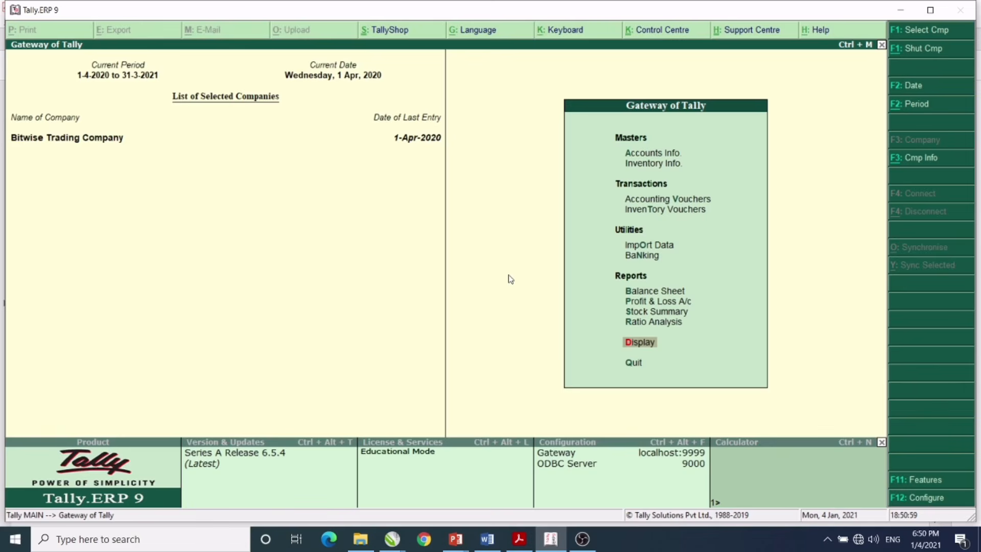
key(Up)
key(Up)
key(Up)
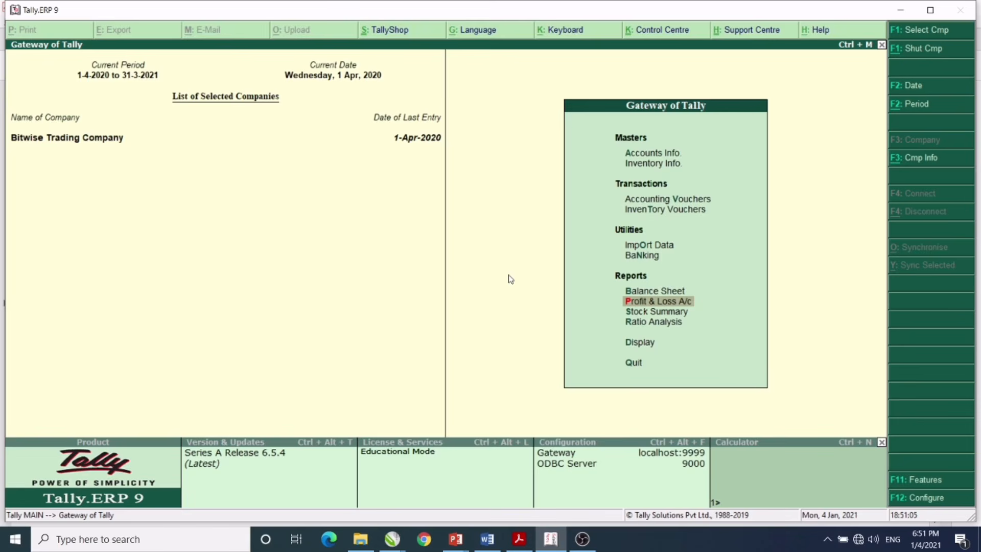
key(Return)
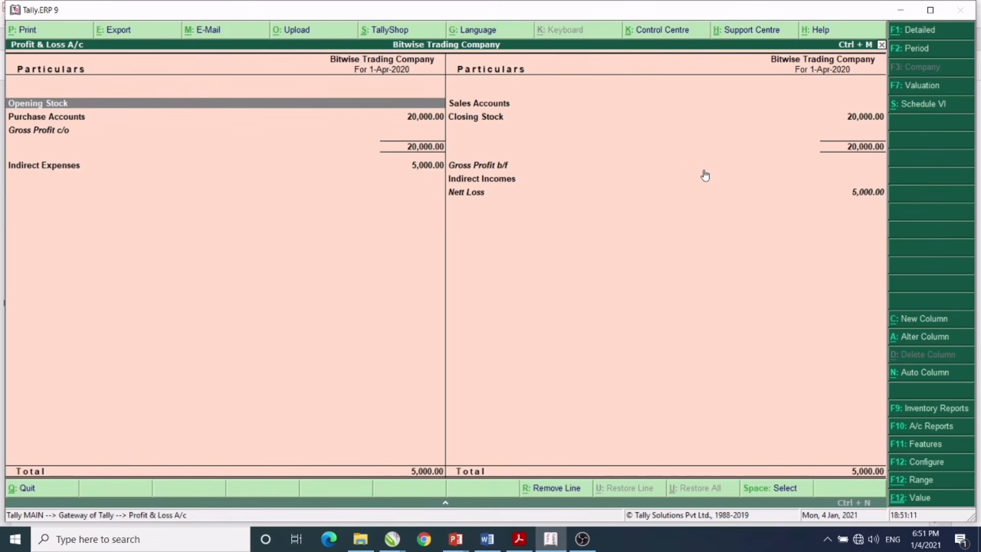
key(Escape)
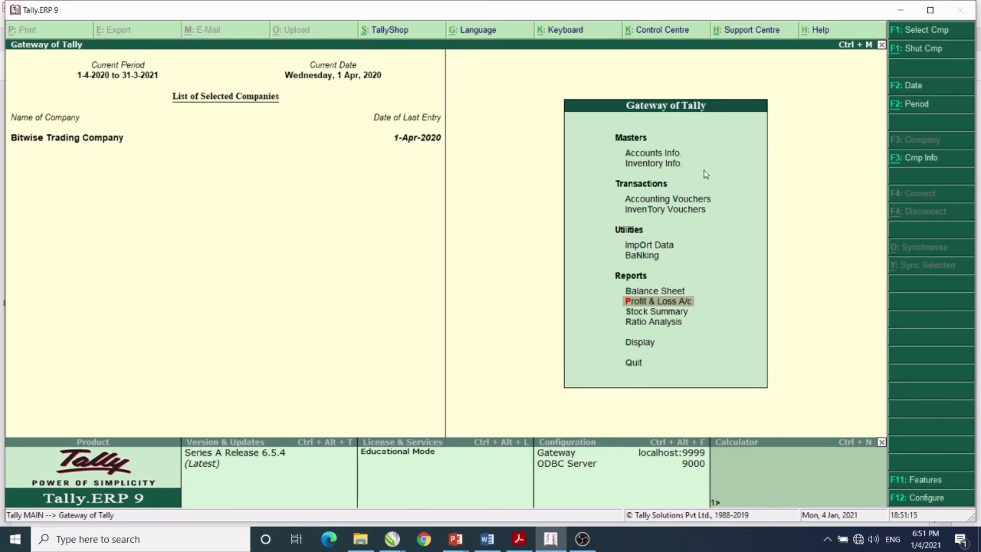
- View the Balance Sheet, then open the 1-Apr-2020 Day Book listing the salary, capital and purchase vouchers
click(650, 295)
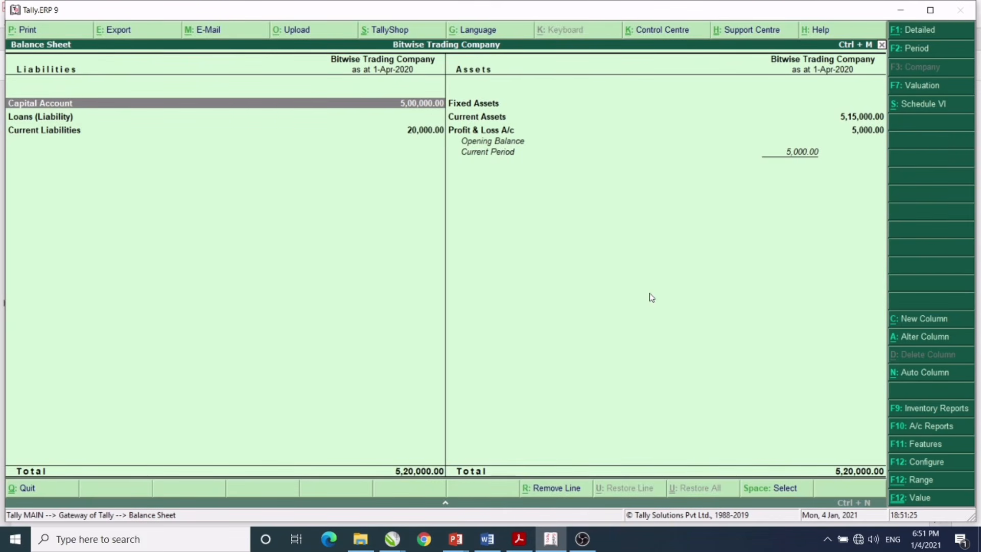
key(Escape)
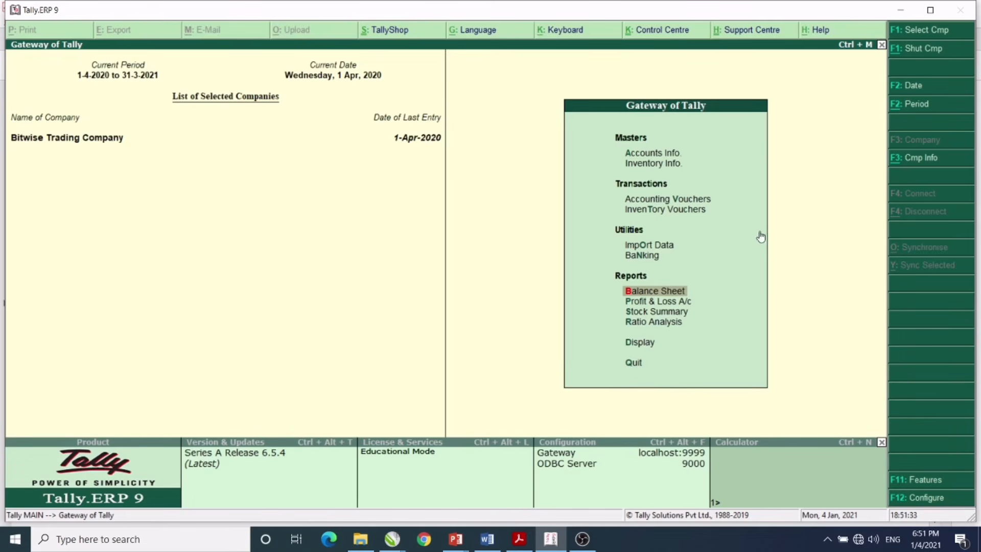
key(d)
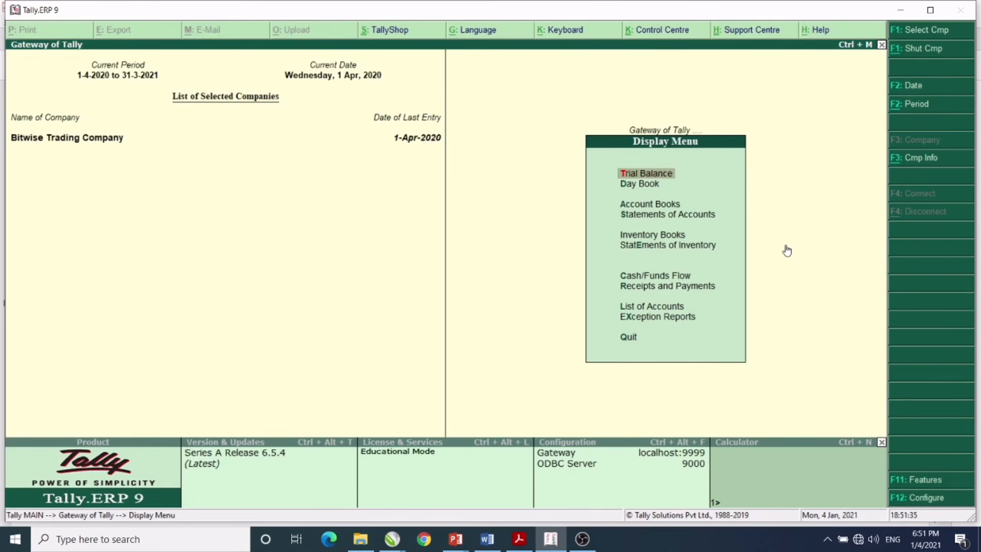
key(Down)
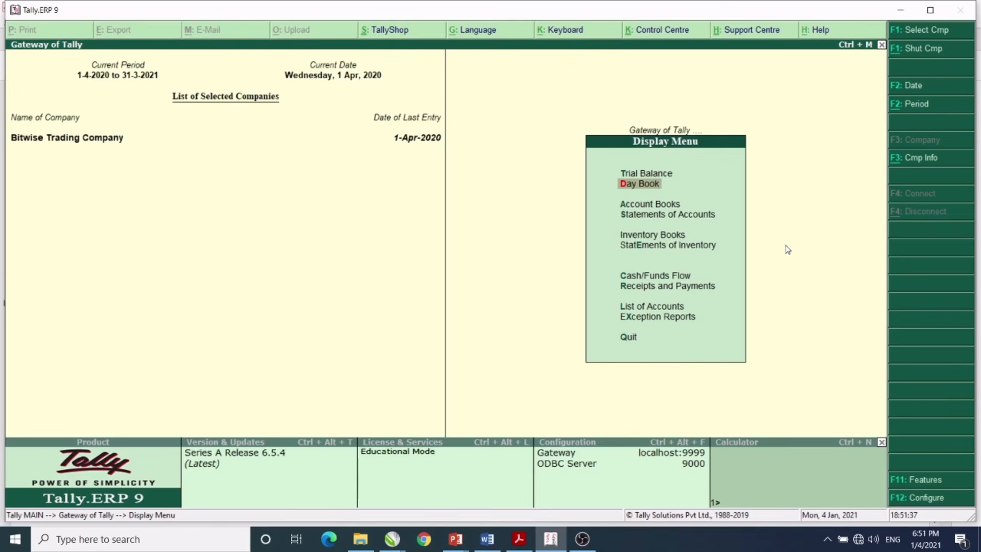
key(Return)
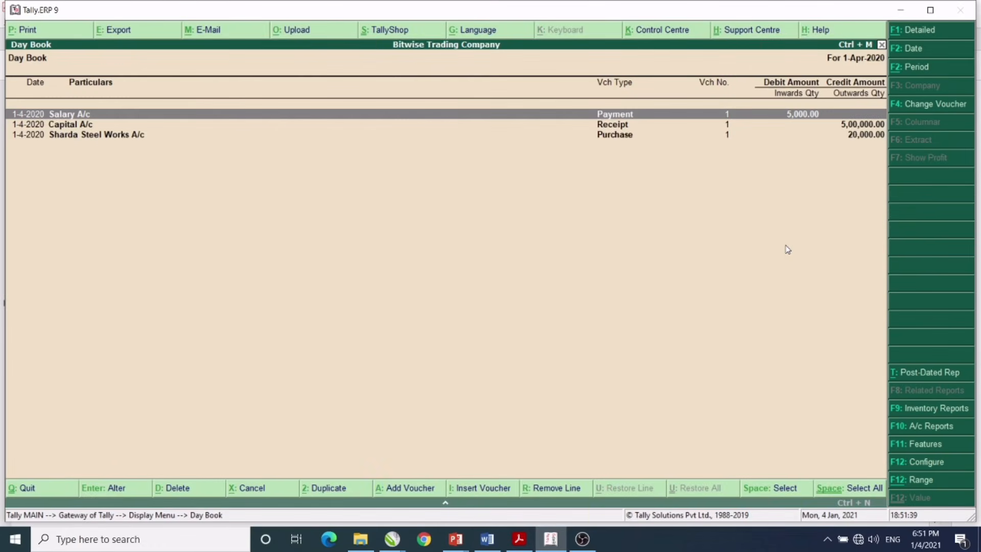